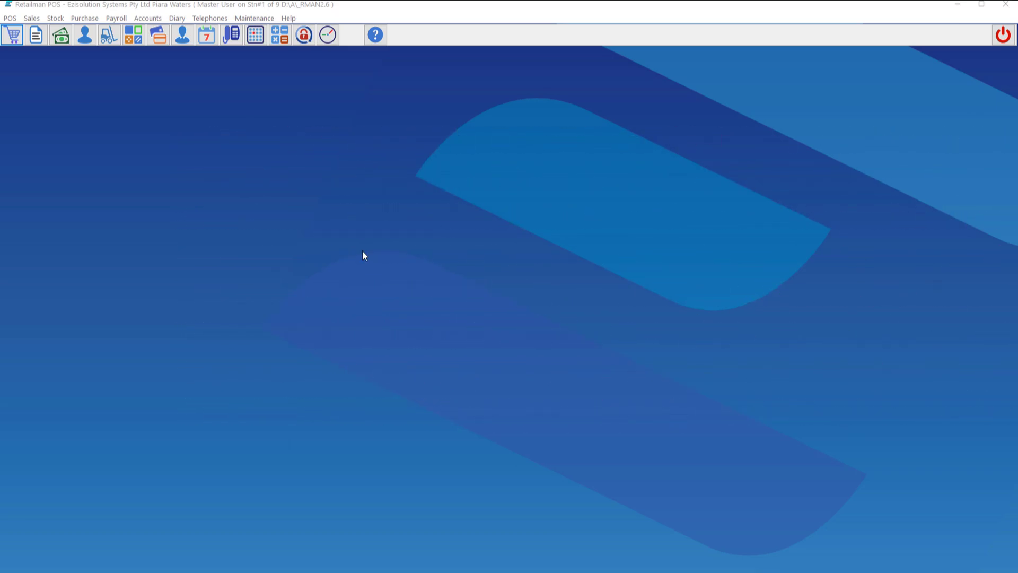
Add a Large Coffee to invoice 38 and override its price from 3.99 to 3.00.
{"action": "left_click", "coordinate": [11, 35]}
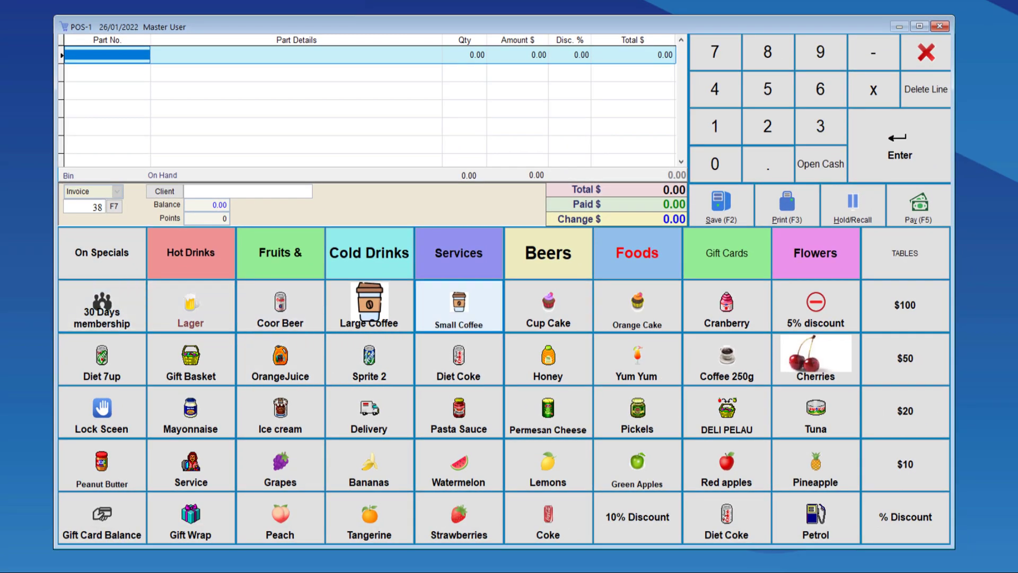
{"action": "left_click", "coordinate": [373, 295]}
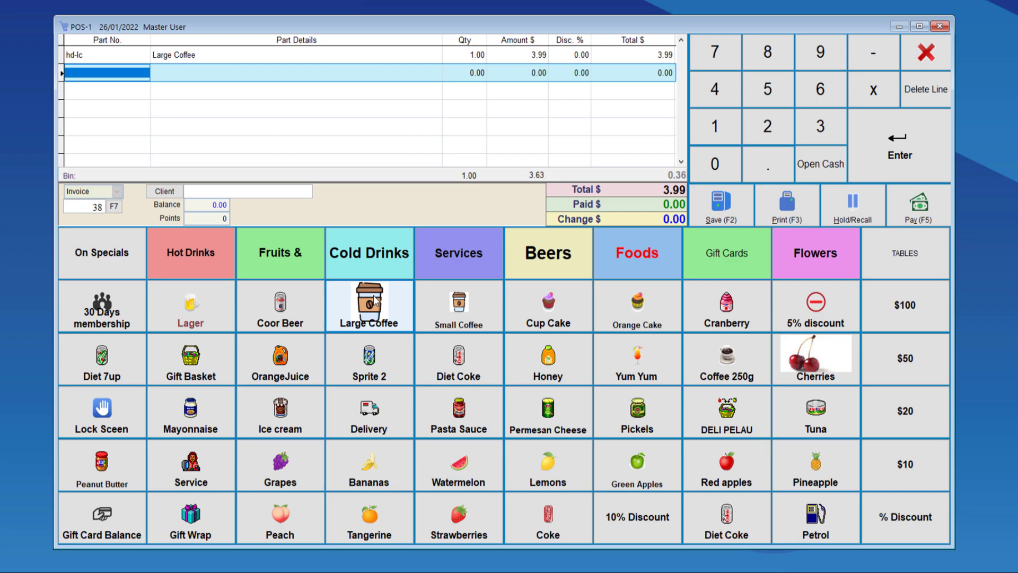
{"action": "key", "text": "Up"}
{"action": "key", "text": "Right"}
{"action": "key", "text": "Right"}
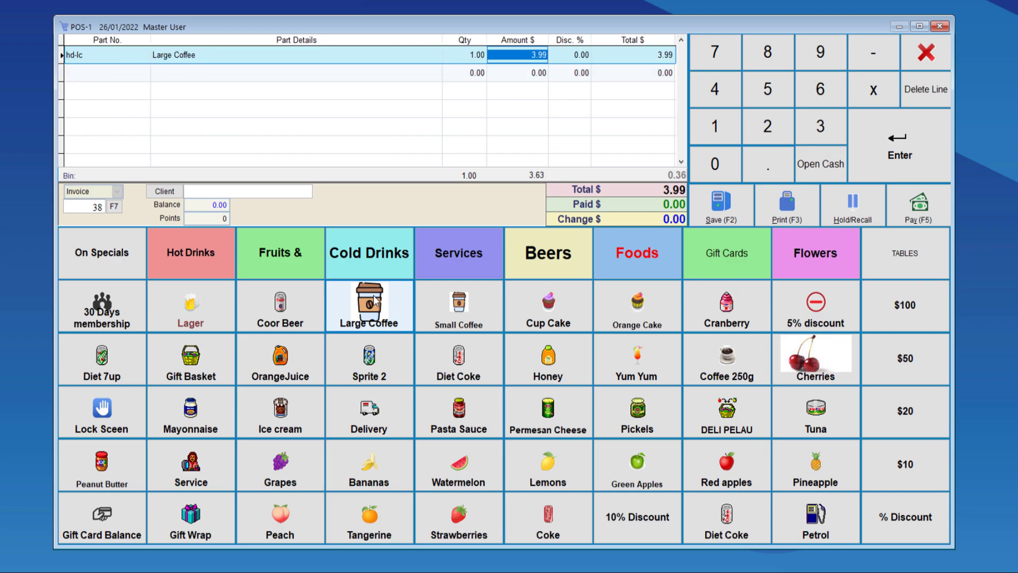
{"action": "type", "text": "3"}
{"action": "key", "text": "Return"}
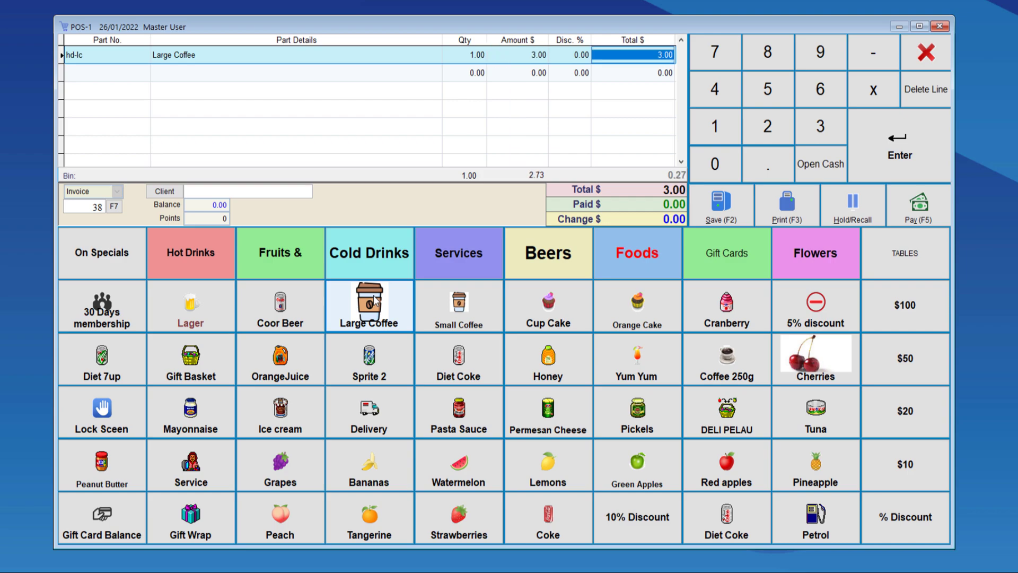
{"action": "key", "text": "Return"}
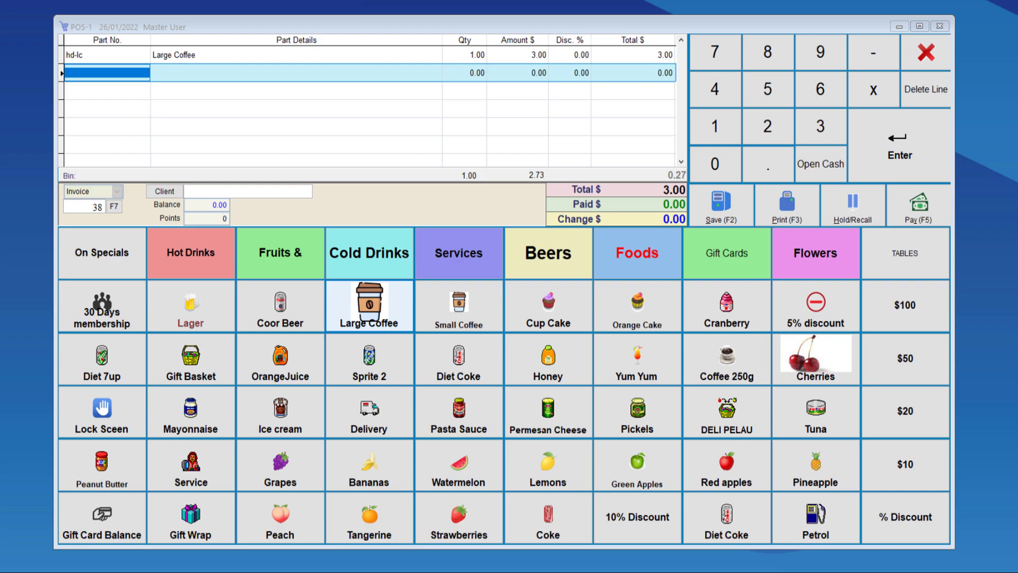
Open the master user's settings from Maintenance > Users Settings.
{"action": "left_click", "coordinate": [558, 70]}
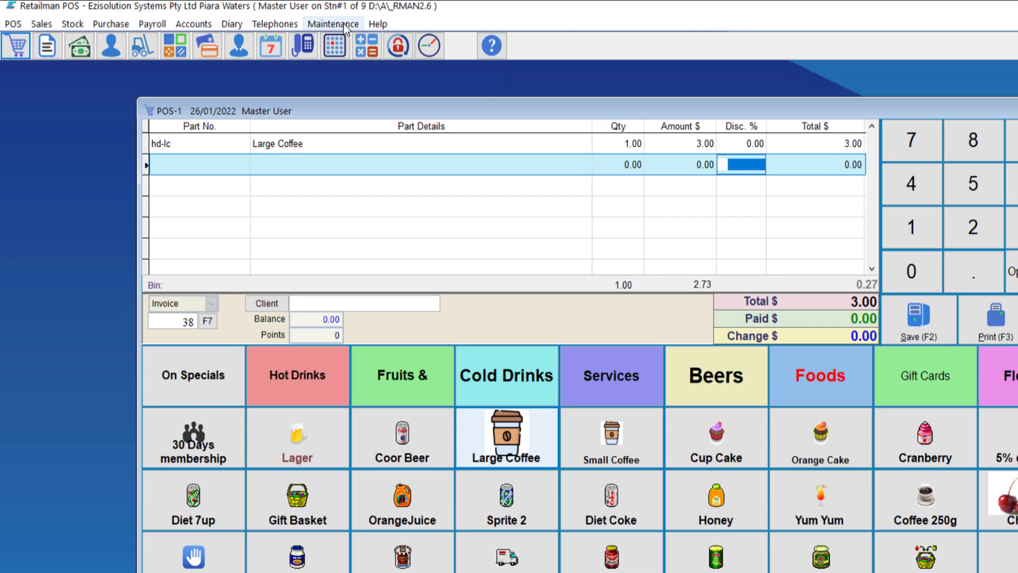
{"action": "left_click", "coordinate": [331, 23]}
{"action": "key", "text": "Down"}
{"action": "key", "text": "Down"}
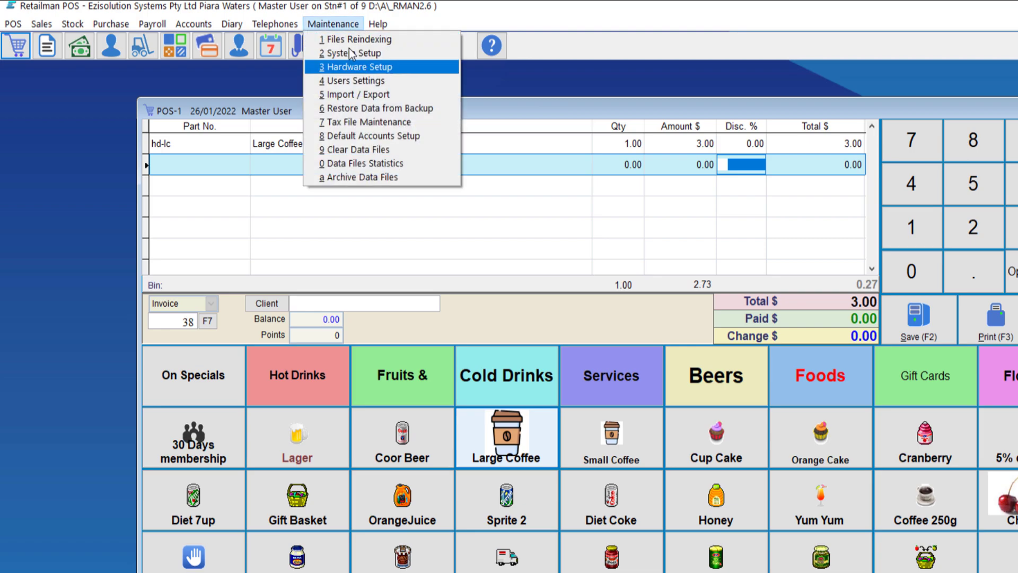
{"action": "left_click", "coordinate": [351, 81]}
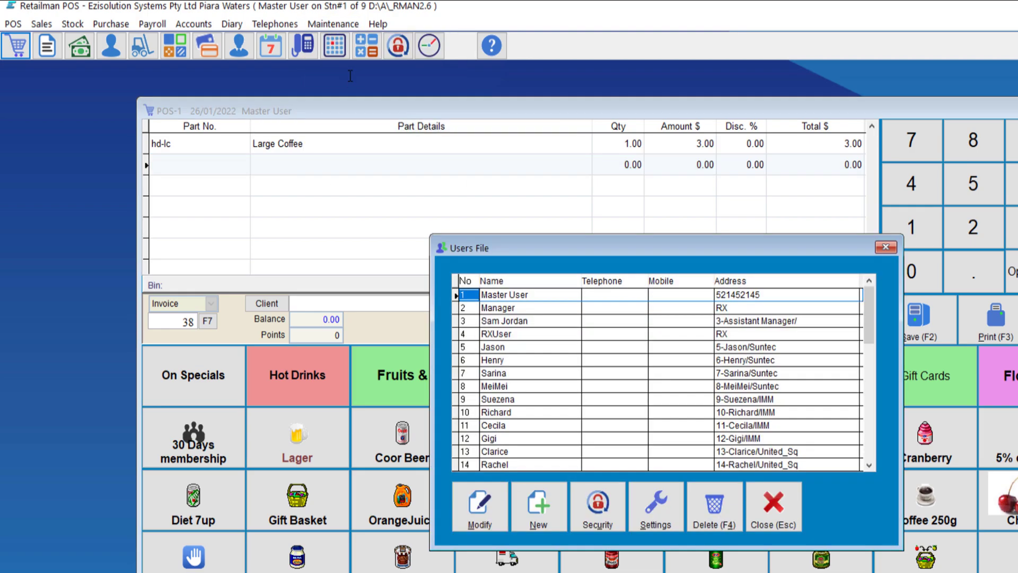
{"action": "left_click", "coordinate": [653, 511]}
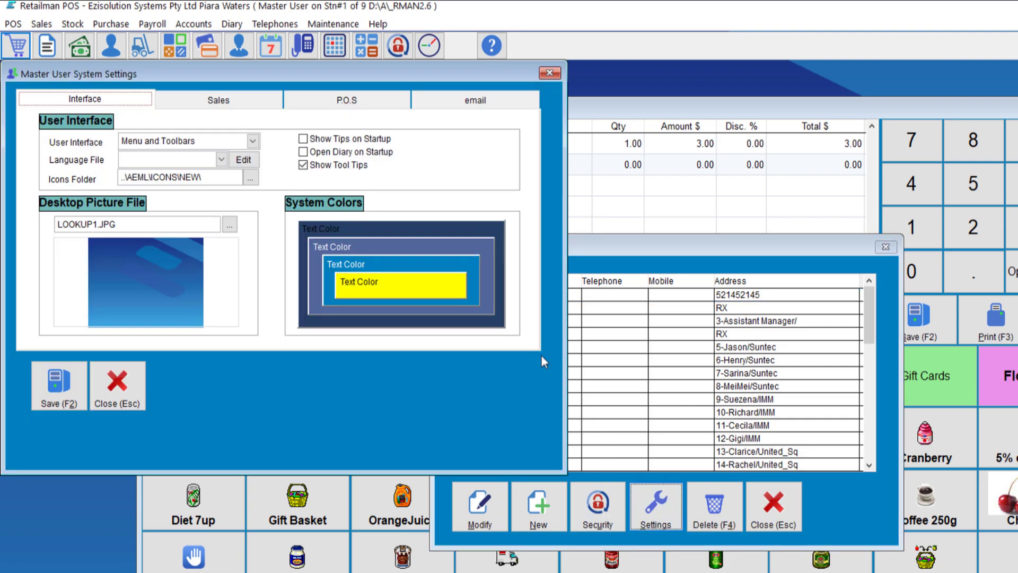
Keep the P.O.S Discount column on Skip, save, and return to the Large Coffee's Disc. % cell.
{"action": "left_click", "coordinate": [355, 98]}
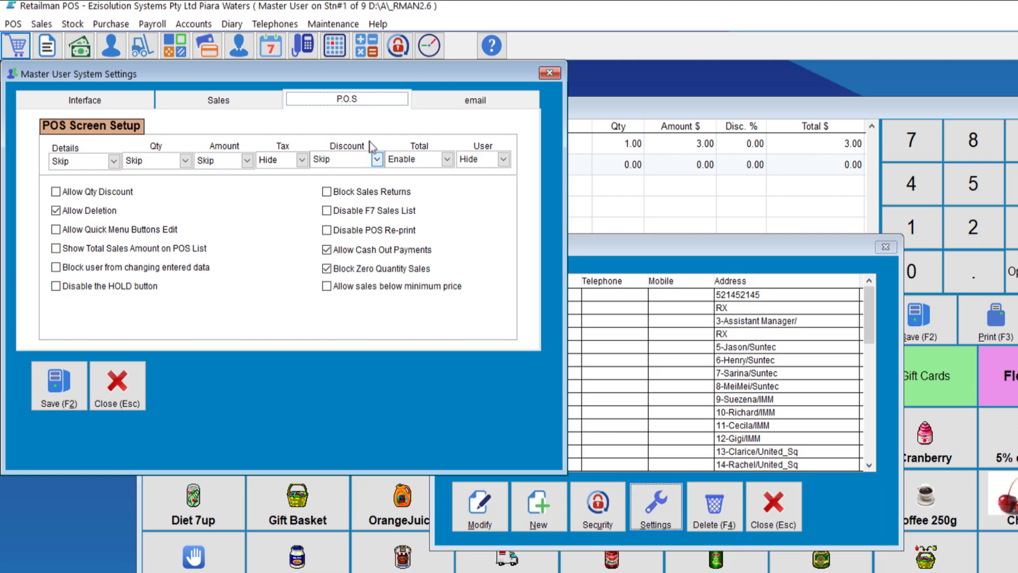
{"action": "left_click", "coordinate": [377, 159]}
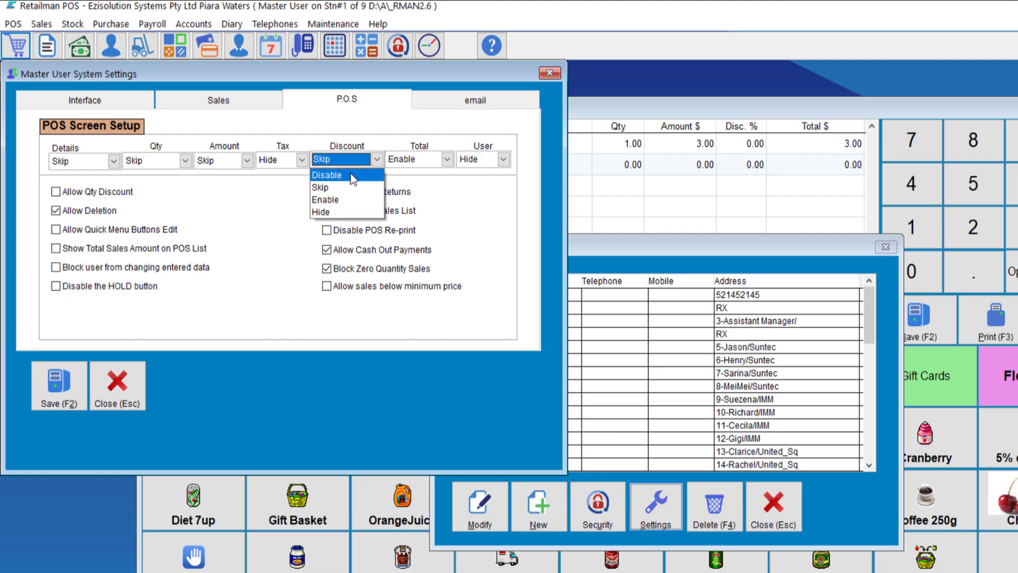
{"action": "key", "text": "Down"}
{"action": "key", "text": "Down"}
{"action": "key", "text": "Down"}
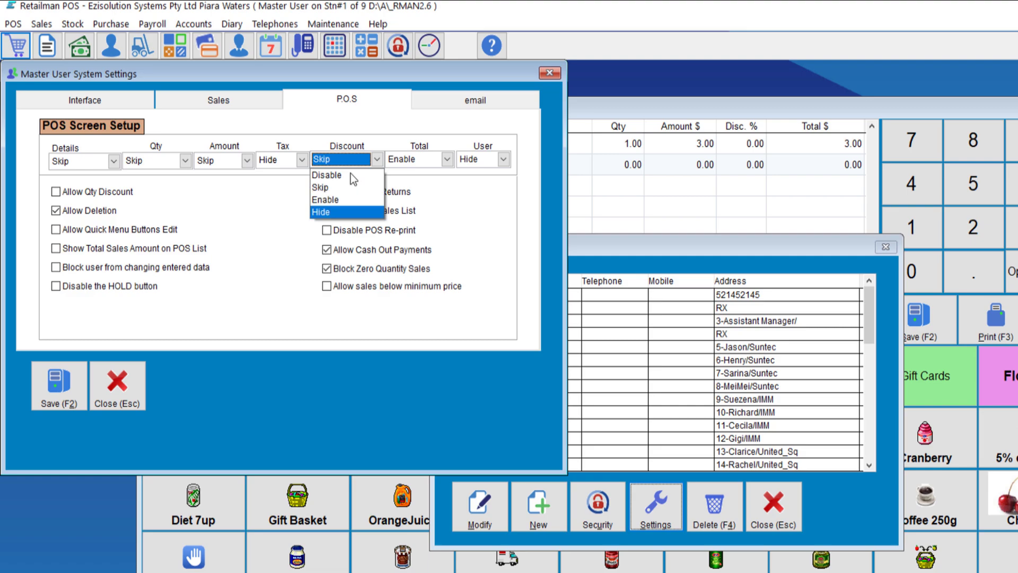
{"action": "key", "text": "Up"}
{"action": "key", "text": "Up"}
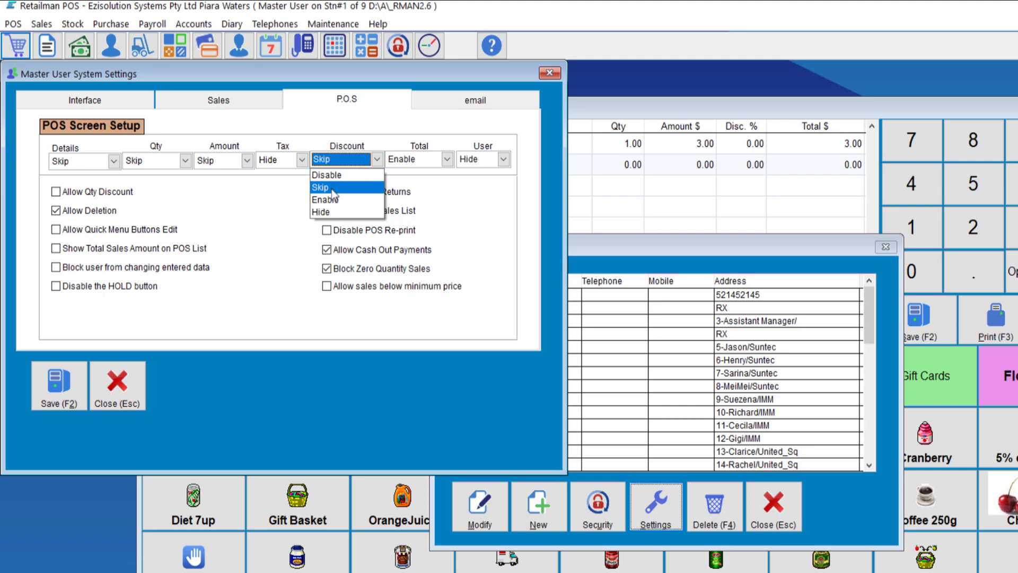
{"action": "key", "text": "Down"}
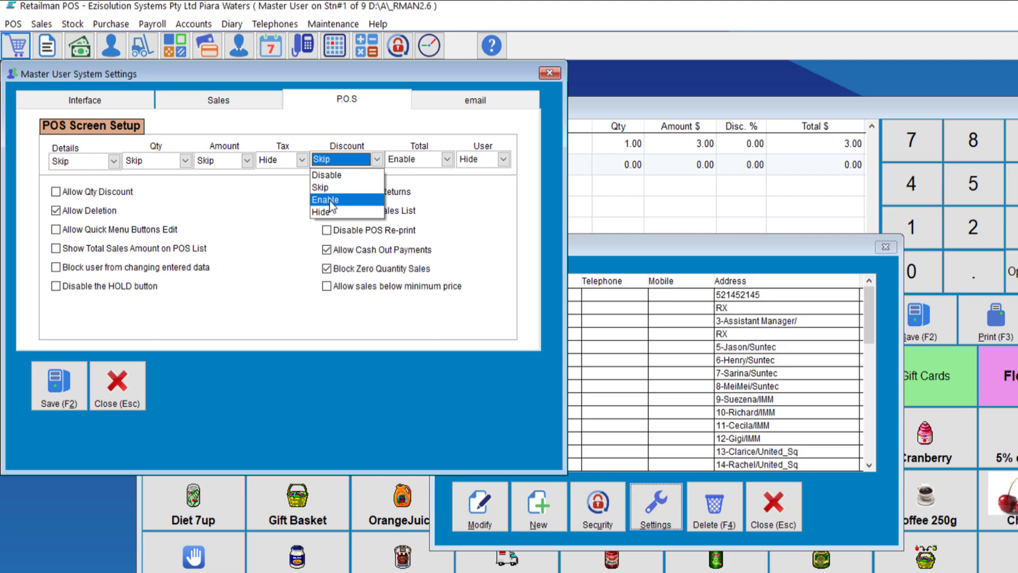
{"action": "left_click", "coordinate": [331, 187]}
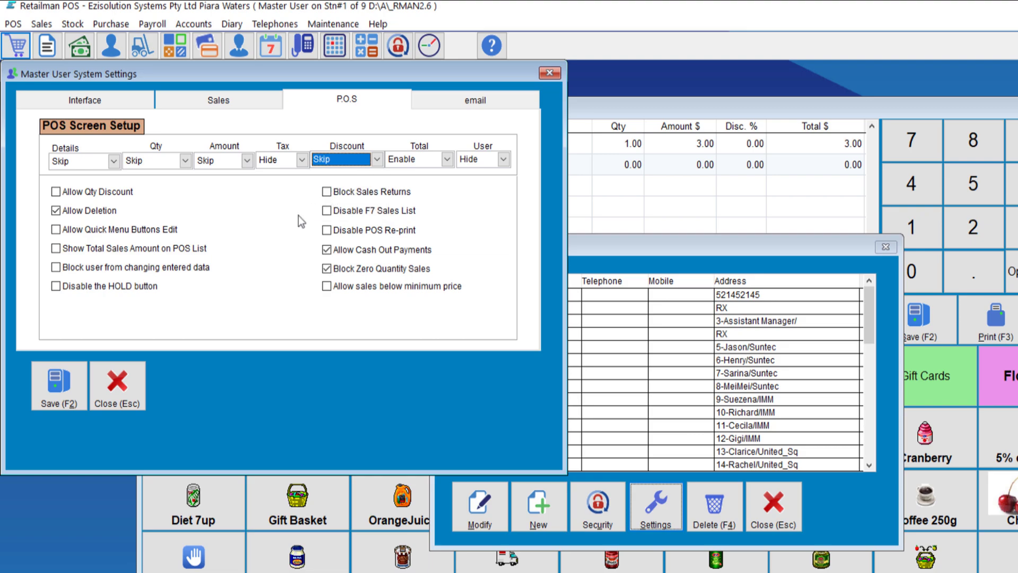
{"action": "left_click", "coordinate": [59, 384]}
{"action": "left_click", "coordinate": [772, 506]}
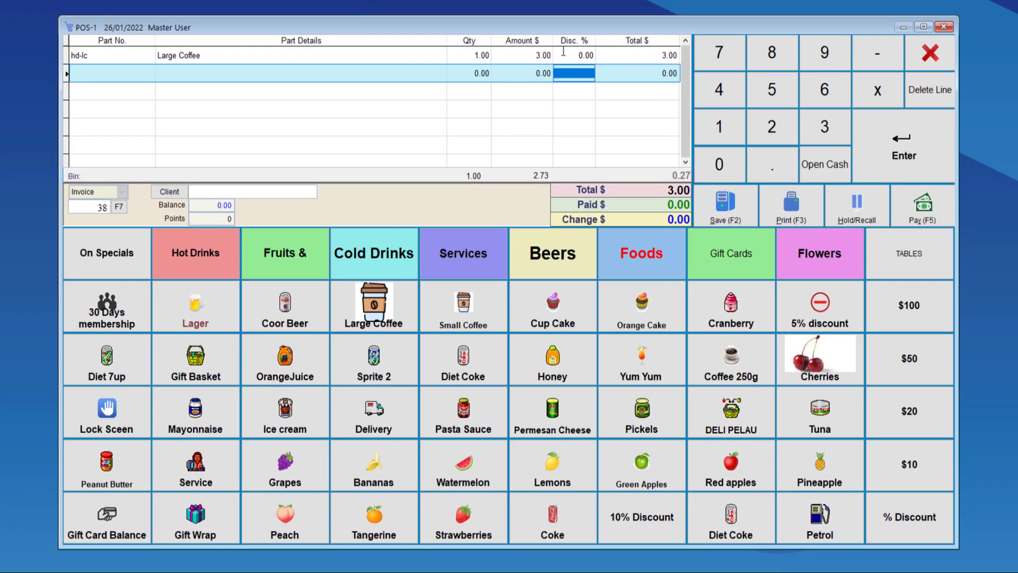
{"action": "left_click", "coordinate": [564, 52]}
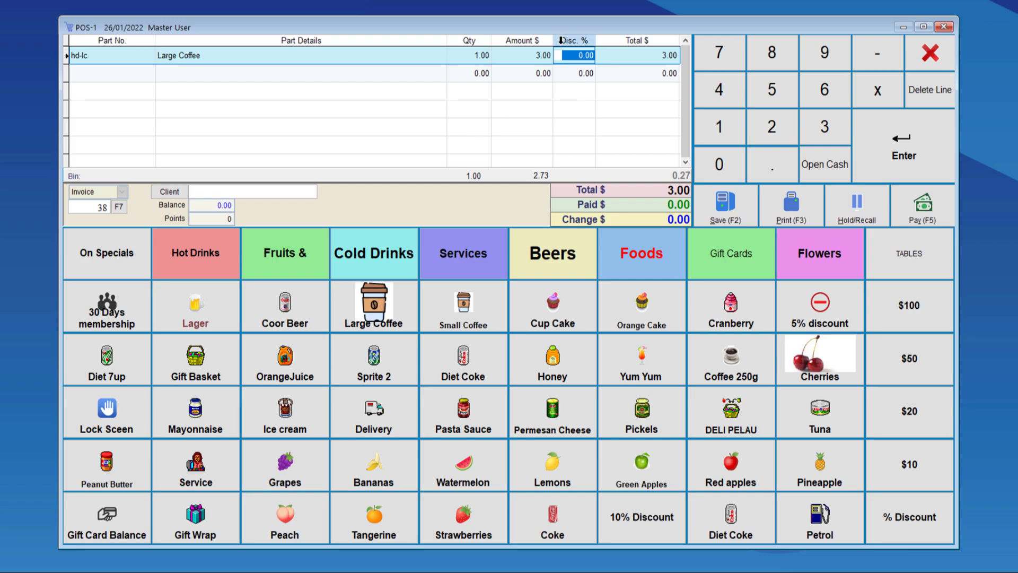
Give the Large Coffee a 5% discount, bringing it to 2.85, then abort the sale.
{"action": "type", "text": "5"}
{"action": "key", "text": "Return"}
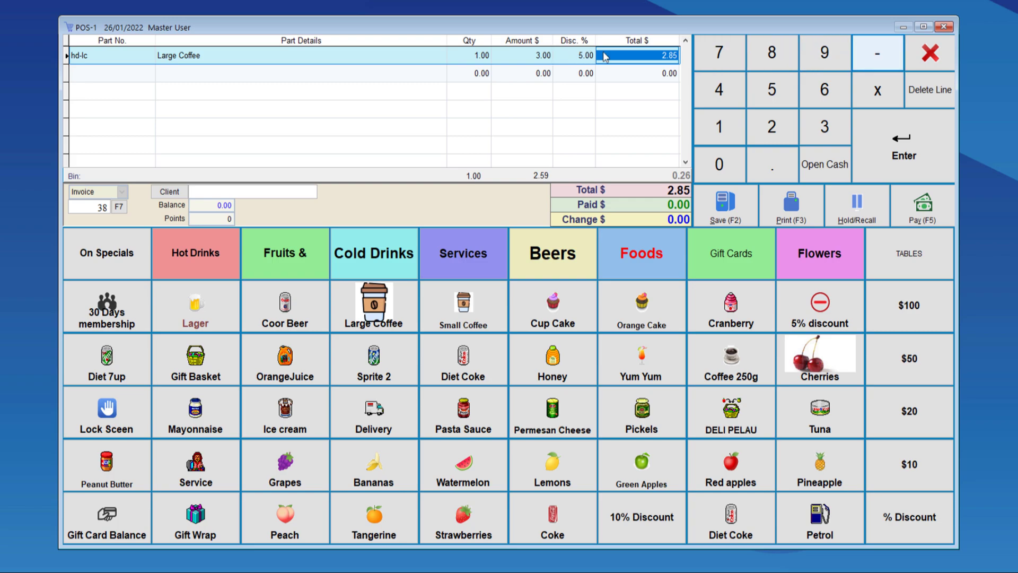
{"action": "left_click", "coordinate": [929, 61]}
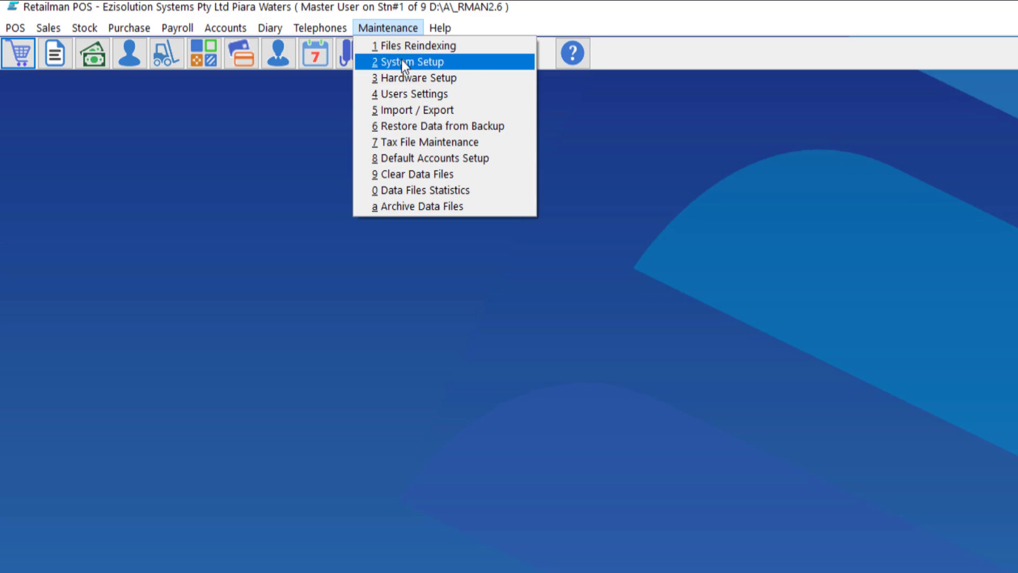
Uncheck the % box beside Enable Discount Column in System Setup's Sales tab, save, and reopen POS.
{"action": "left_click", "coordinate": [402, 61]}
{"action": "left_click", "coordinate": [201, 122]}
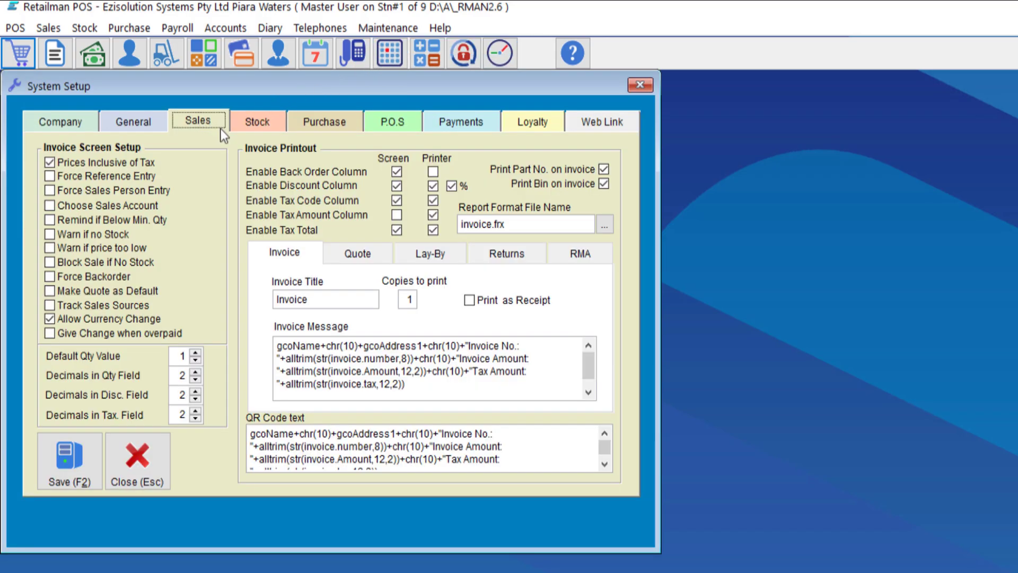
{"action": "left_click", "coordinate": [452, 186]}
{"action": "left_click", "coordinate": [73, 469]}
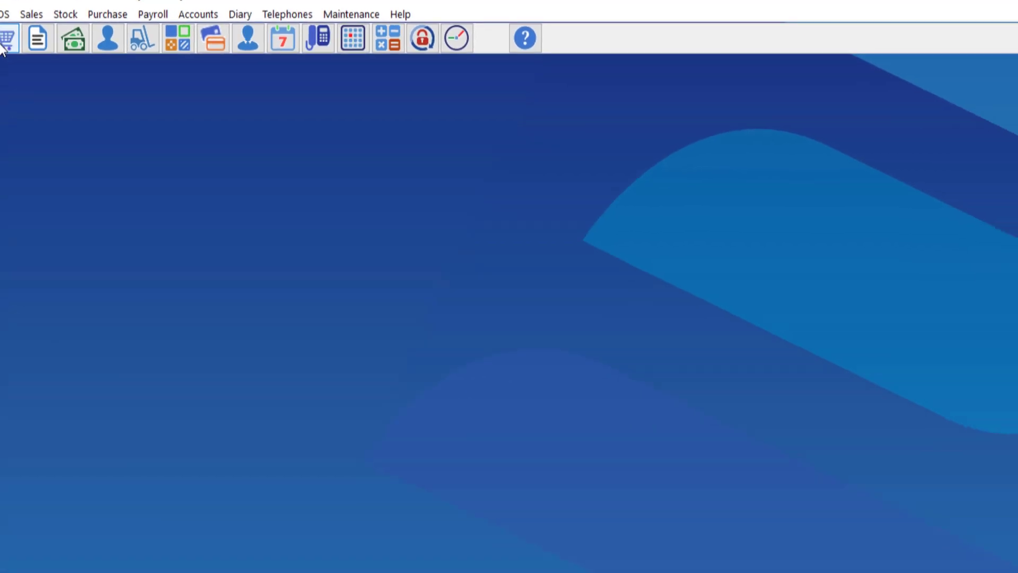
{"action": "left_click", "coordinate": [19, 53]}
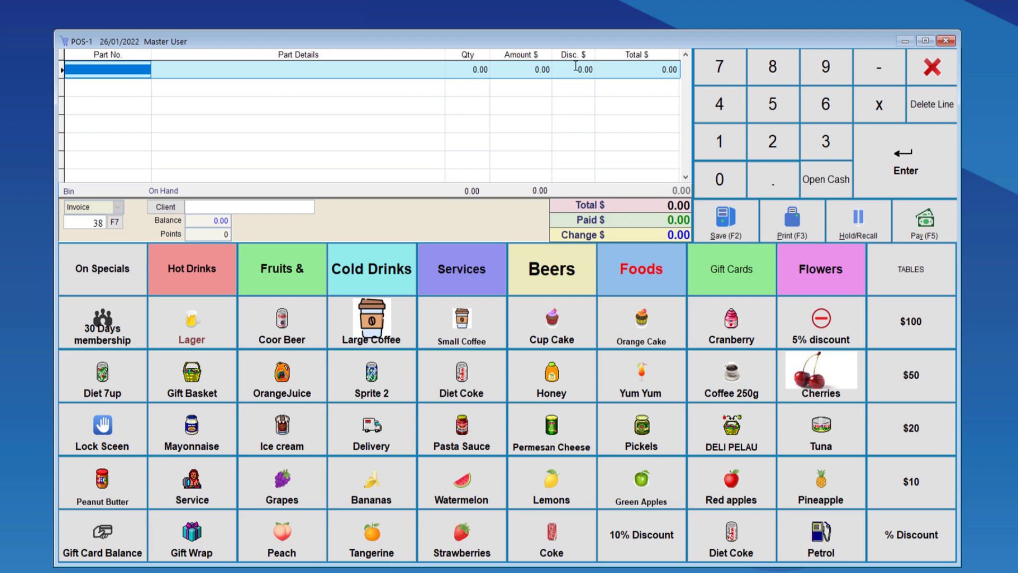
Add a Large Coffee and enter dollar discounts (5, 0.99, 10), leaving $0.20 off.
{"action": "left_click", "coordinate": [376, 334]}
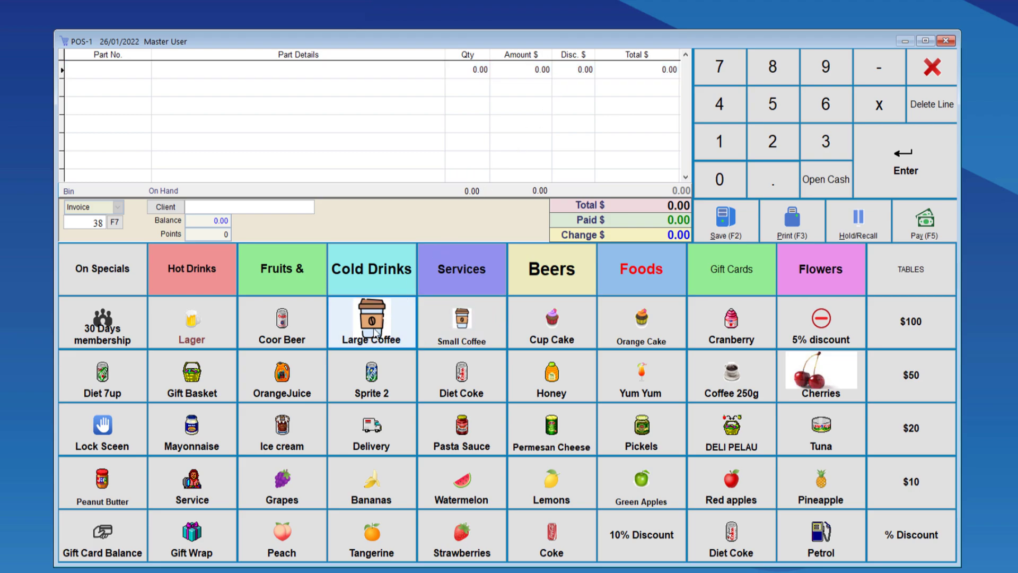
{"action": "left_click", "coordinate": [569, 69]}
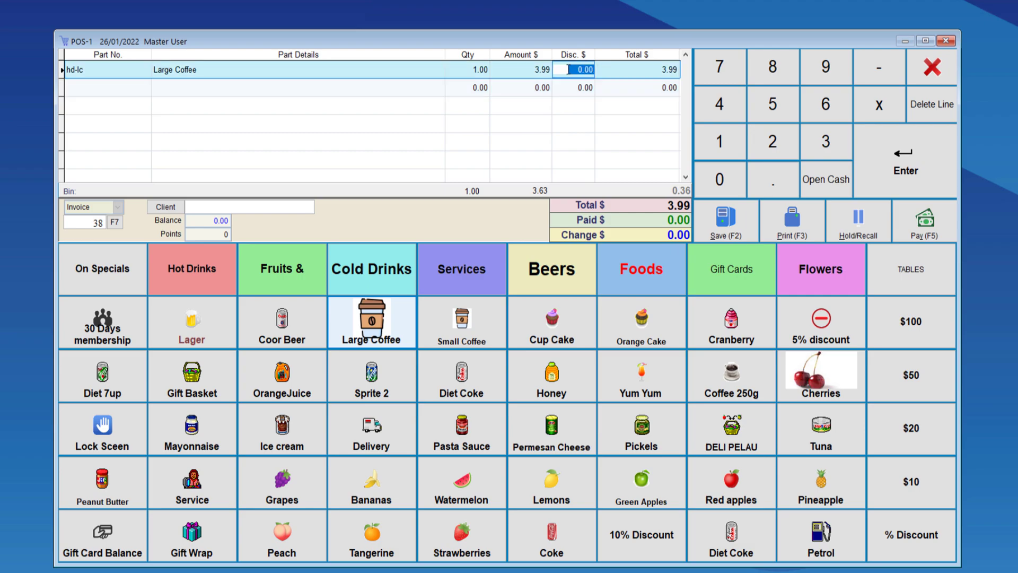
{"action": "type", "text": "5 ."}
{"action": "left_click", "coordinate": [601, 71]}
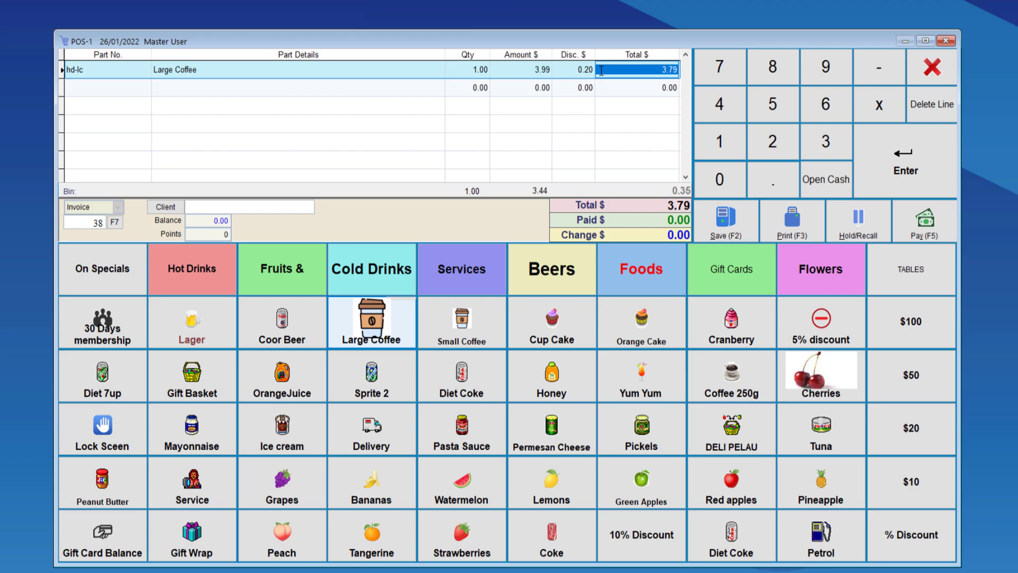
{"action": "key", "text": "Left"}
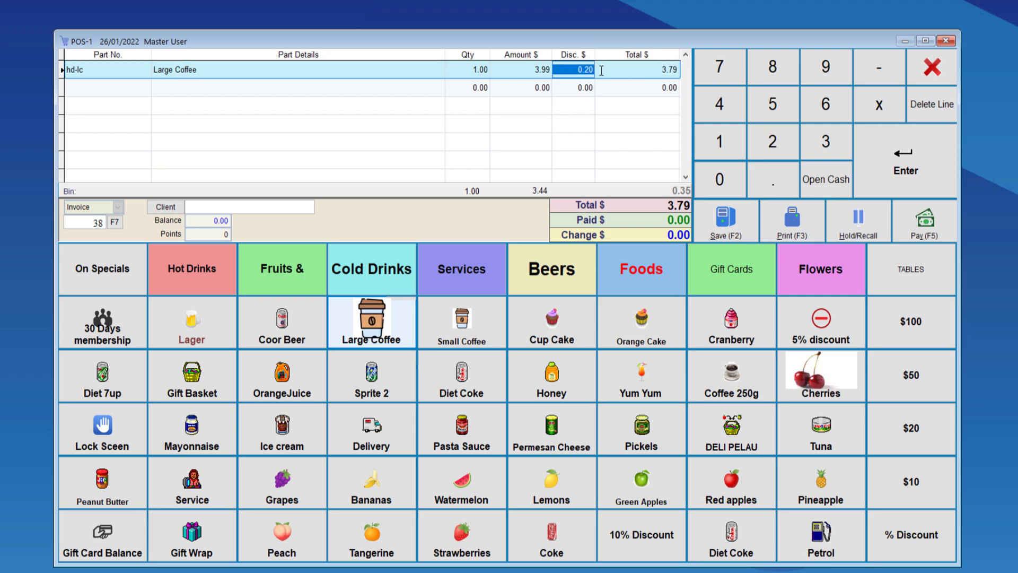
{"action": "type", "text": "0.99"}
{"action": "key", "text": "Return"}
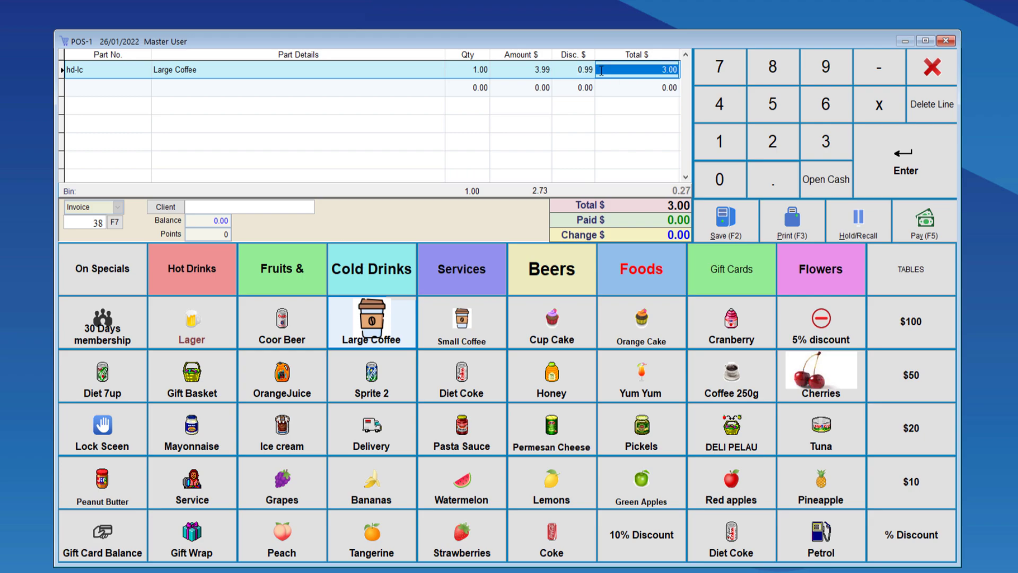
{"action": "key", "text": "Left"}
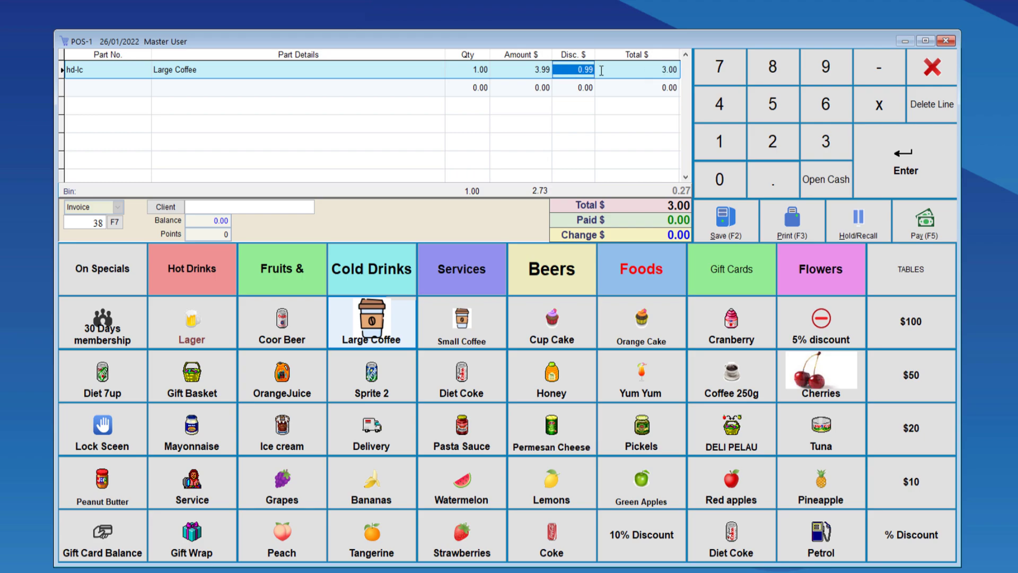
{"action": "type", "text": "10"}
{"action": "key", "text": "Return"}
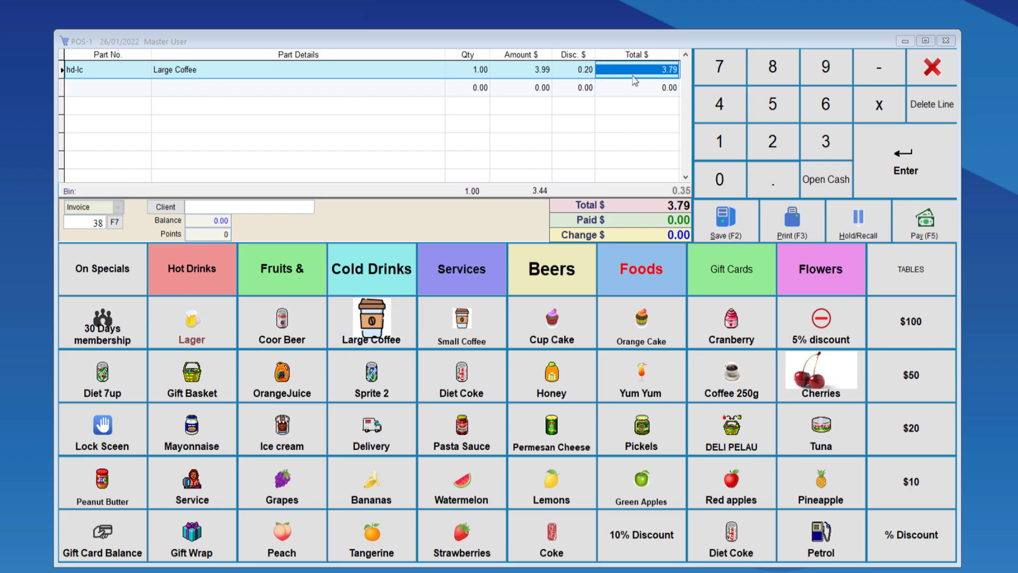
{"action": "left_click", "coordinate": [657, 71]}
{"action": "key", "text": "Return"}
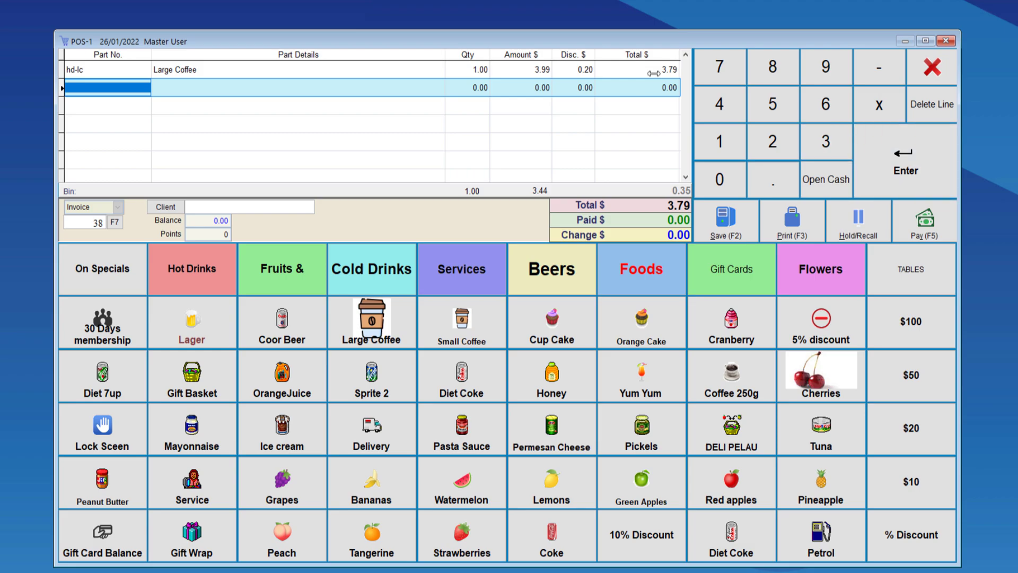
Add a Small Coffee and part number 6 (DANO), bringing the total to 10.78.
{"action": "left_click", "coordinate": [461, 323]}
{"action": "type", "text": "6"}
{"action": "key", "text": "Return"}
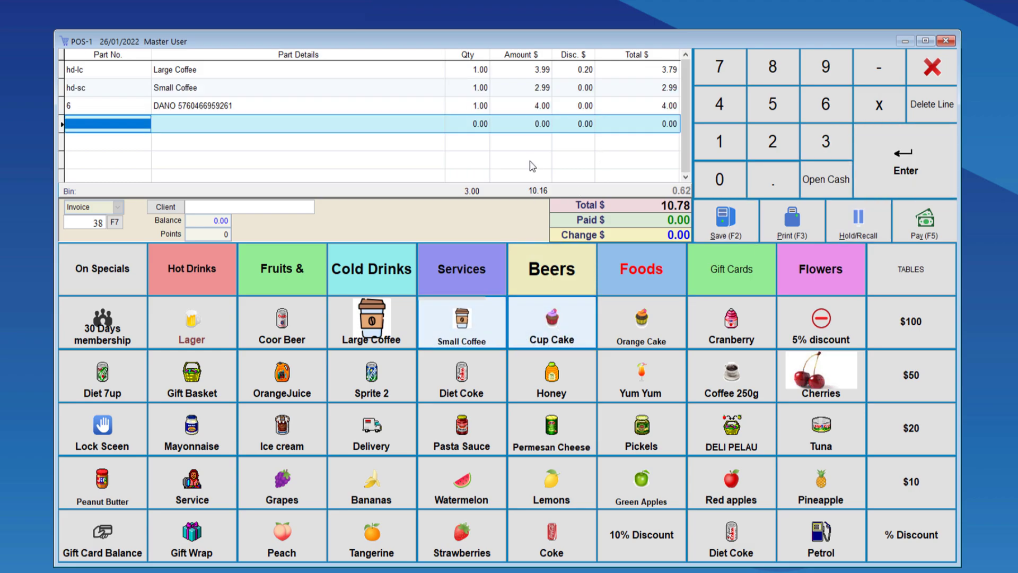
Apply a 5% global discount to the sale, reaching $10.43, then clear all its lines.
{"action": "left_click", "coordinate": [573, 70]}
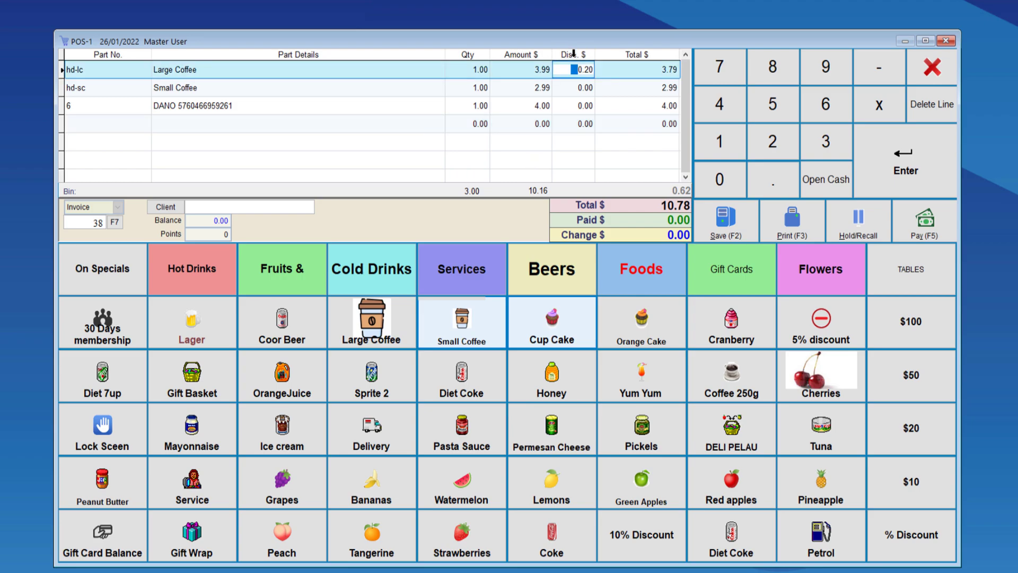
{"action": "left_click", "coordinate": [572, 53]}
{"action": "left_click", "coordinate": [507, 262]}
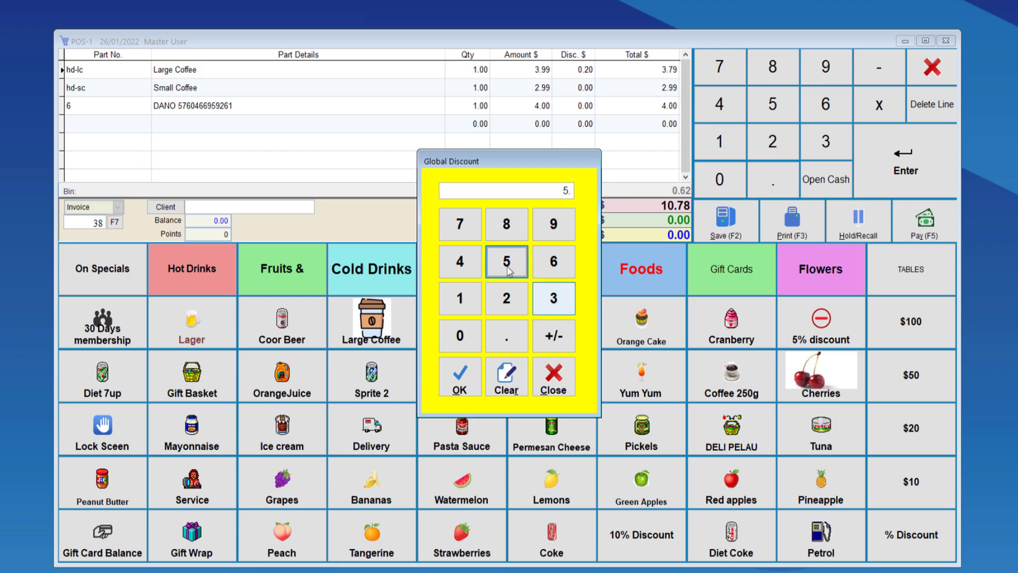
{"action": "left_click", "coordinate": [459, 378]}
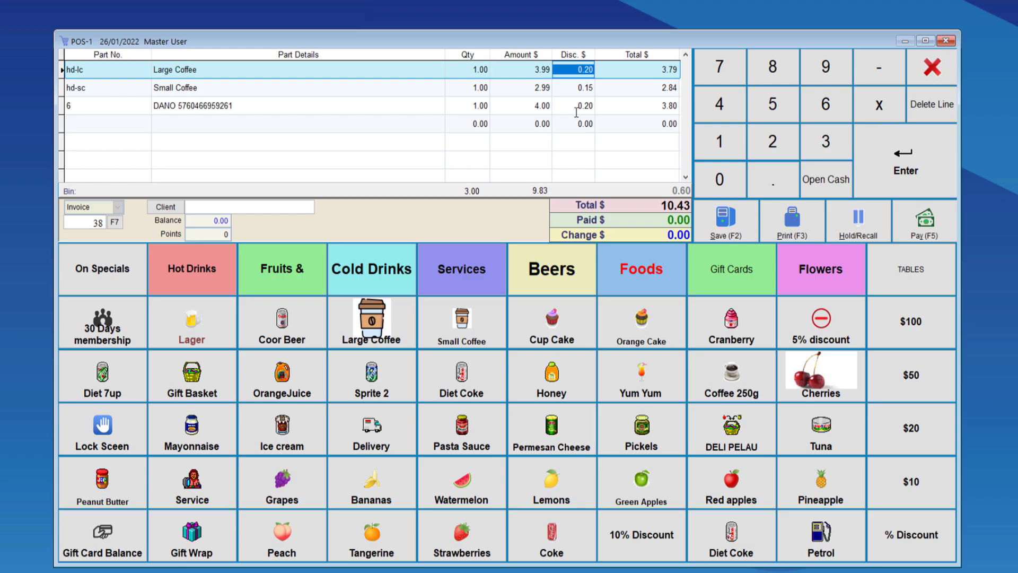
{"action": "key", "text": "5"}
{"action": "left_click", "coordinate": [932, 67]}
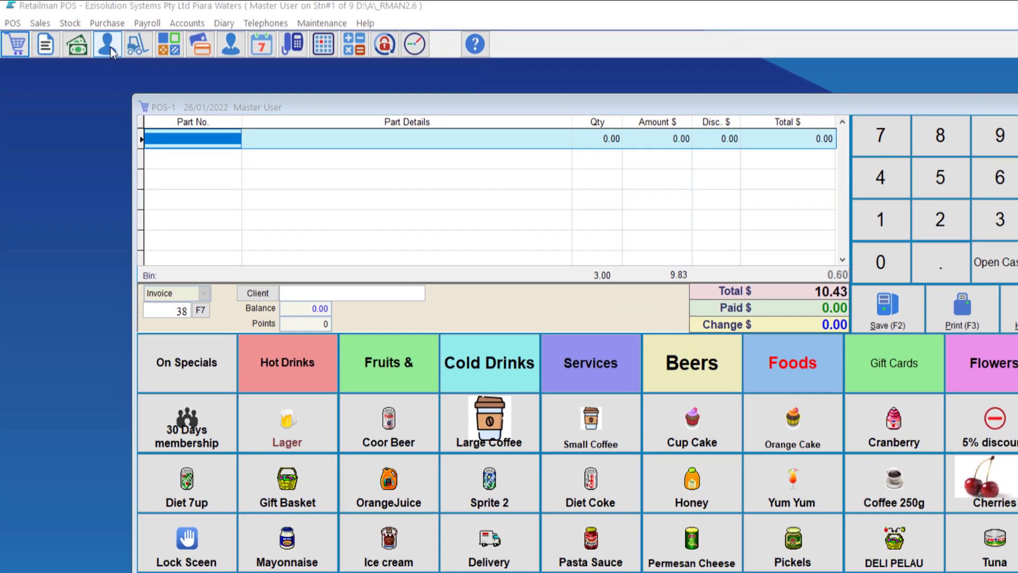
Open A1 WINE STORES from the Clients List for editing, showing its 3.00% discount.
{"action": "left_click", "coordinate": [111, 47]}
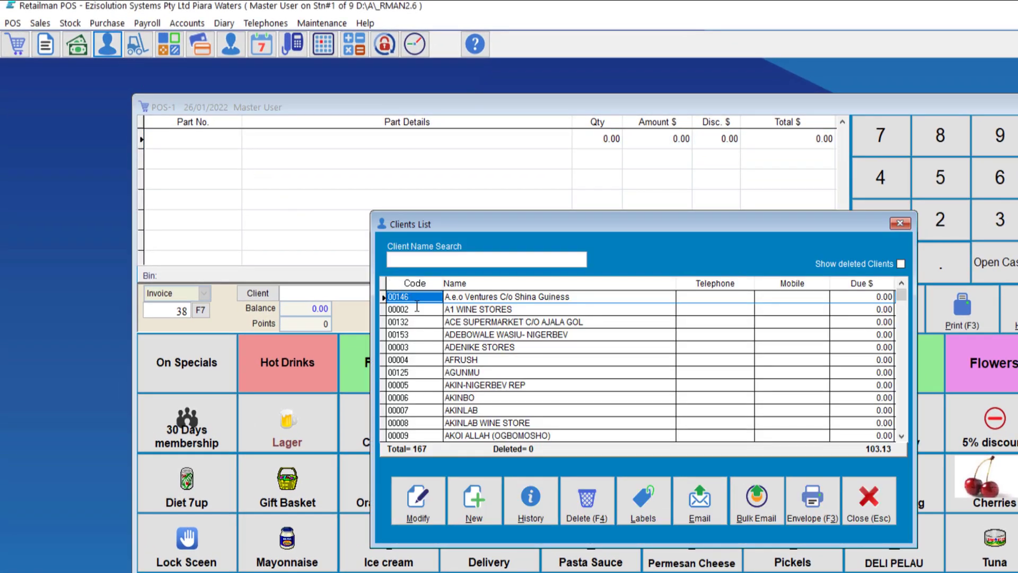
{"action": "left_click", "coordinate": [416, 306]}
{"action": "left_click", "coordinate": [425, 503]}
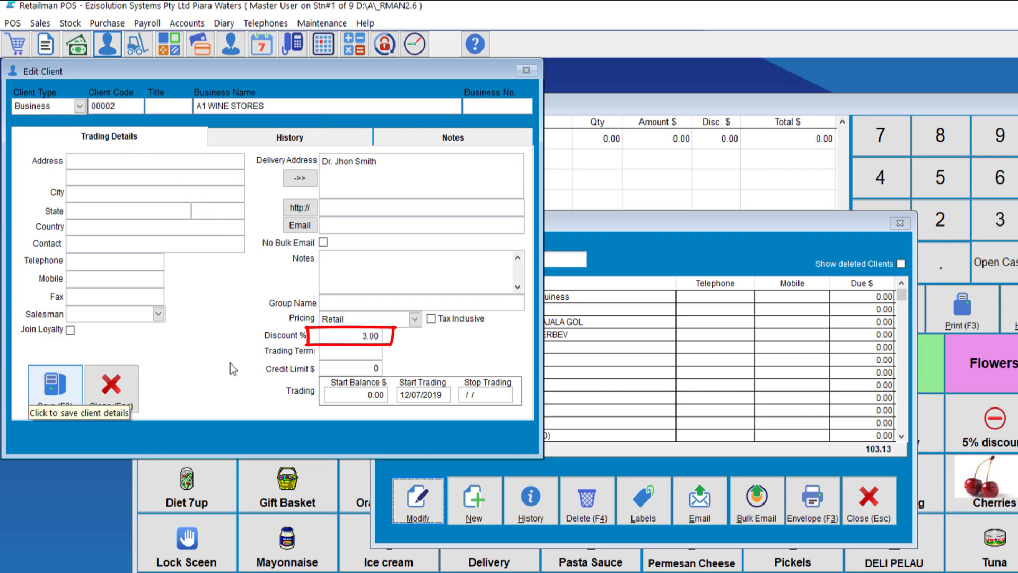
Save the client, enter A1 WINE STORES' client code on the sale, and add a Large Coffee totalling 0.99.
{"action": "left_click", "coordinate": [58, 391]}
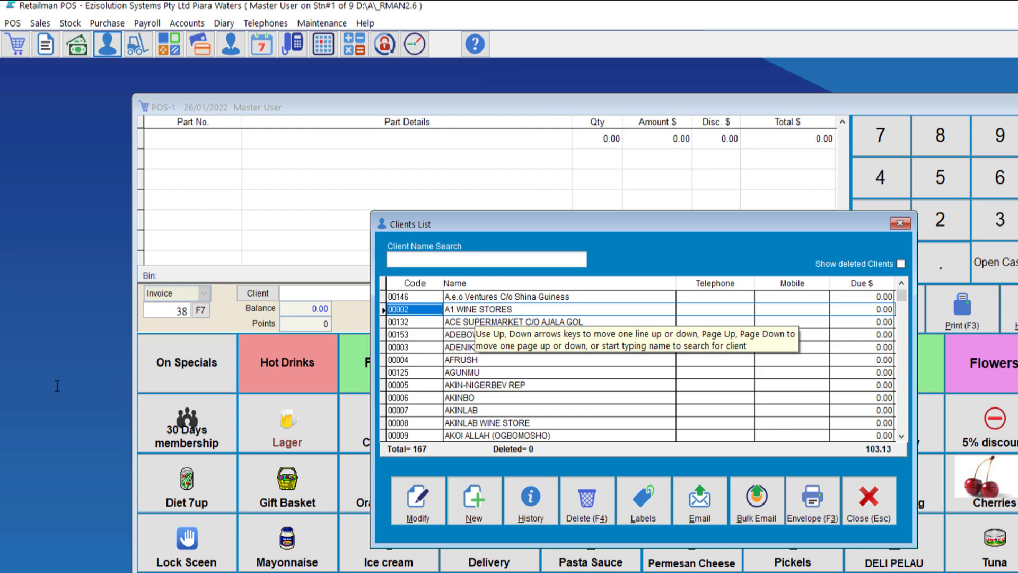
{"action": "left_click", "coordinate": [869, 501]}
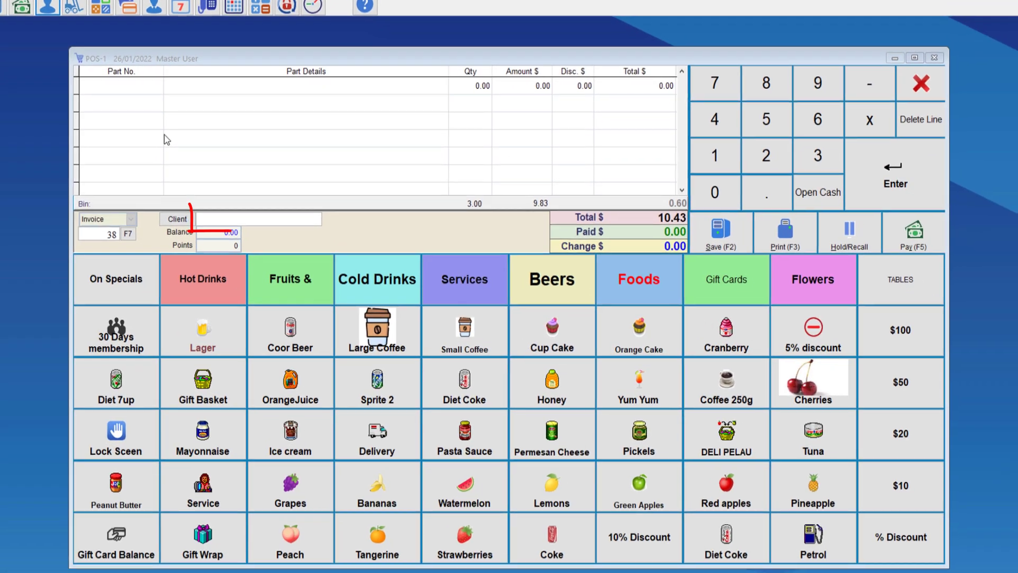
{"action": "left_click", "coordinate": [222, 218]}
{"action": "type", "text": "000"}
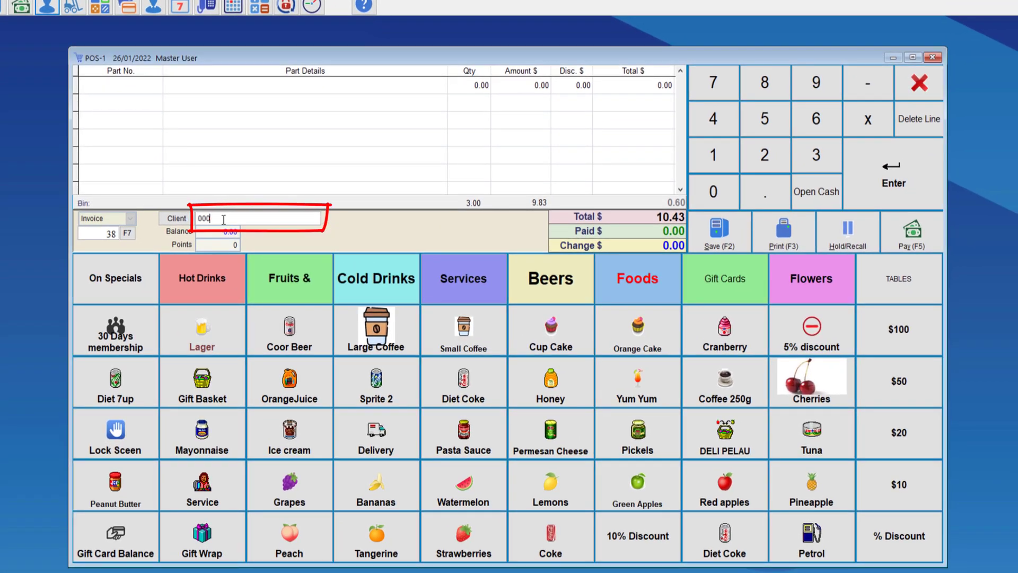
{"action": "type", "text": "02"}
{"action": "key", "text": "Return"}
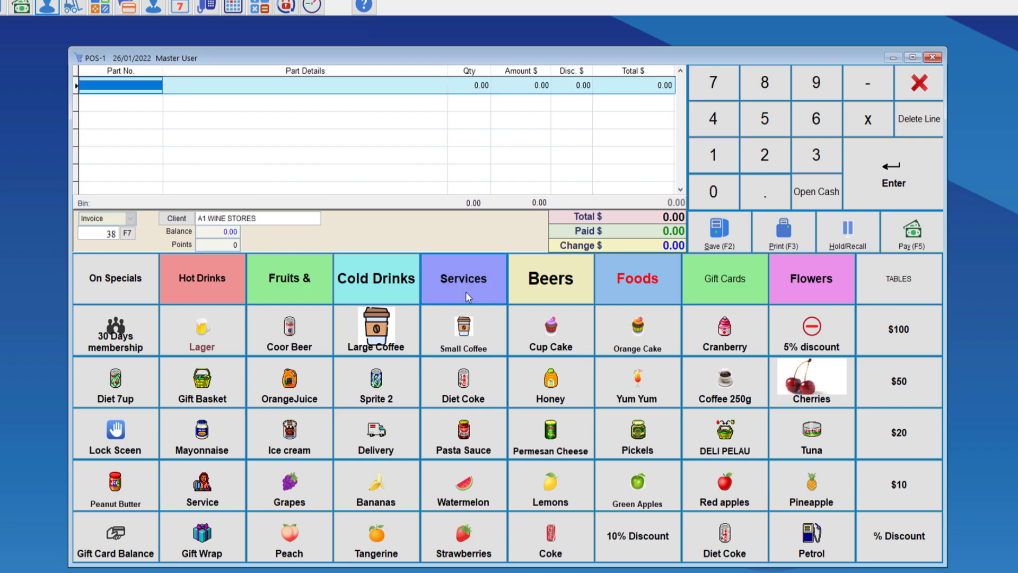
{"action": "left_click", "coordinate": [391, 333]}
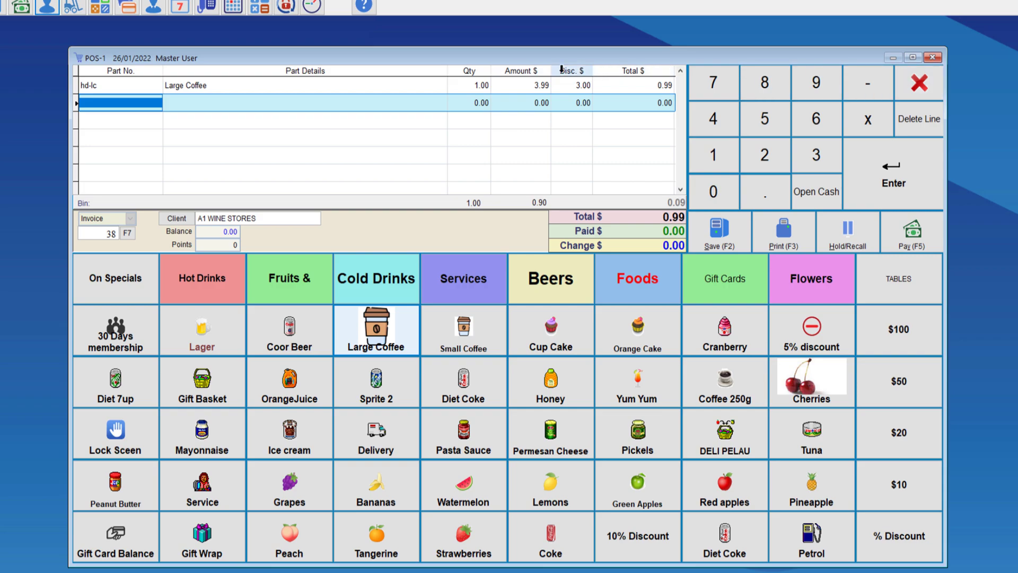
Abort the client's sale and ring up a Large Coffee, Small Coffee and DANO item, totalling 10.98.
{"action": "left_click", "coordinate": [924, 85]}
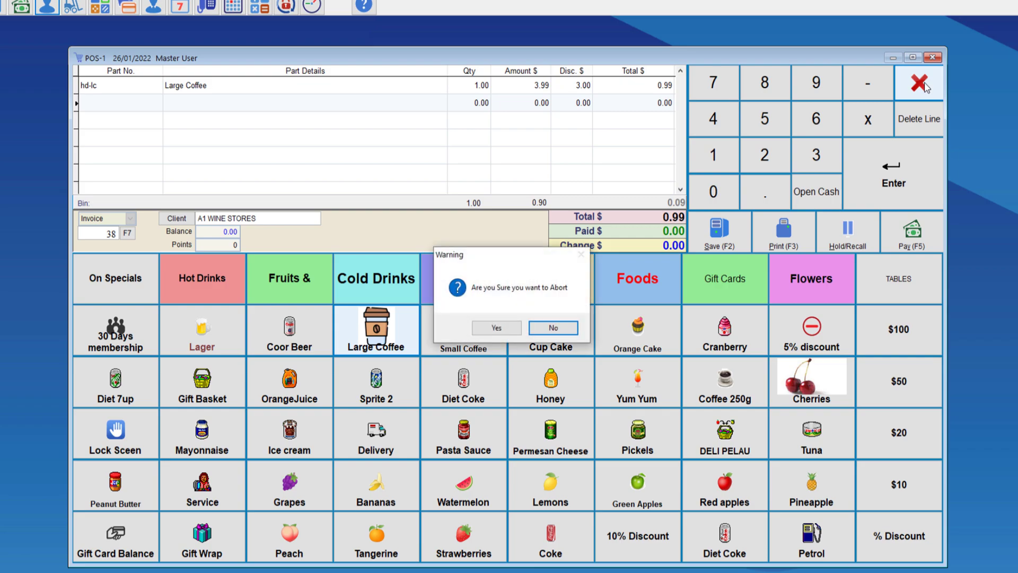
{"action": "left_click", "coordinate": [497, 327]}
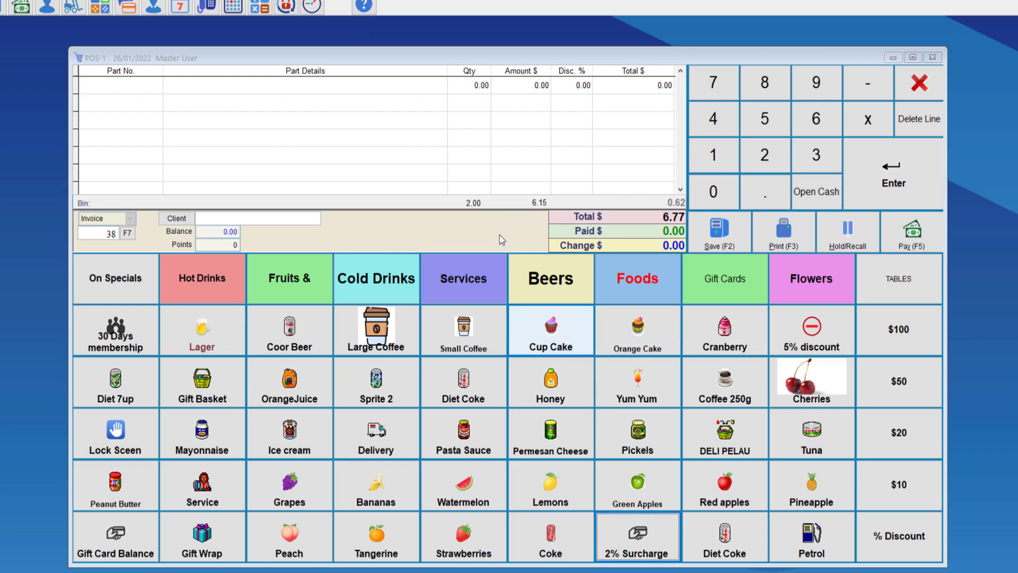
{"action": "left_click", "coordinate": [371, 326]}
{"action": "left_click", "coordinate": [454, 333]}
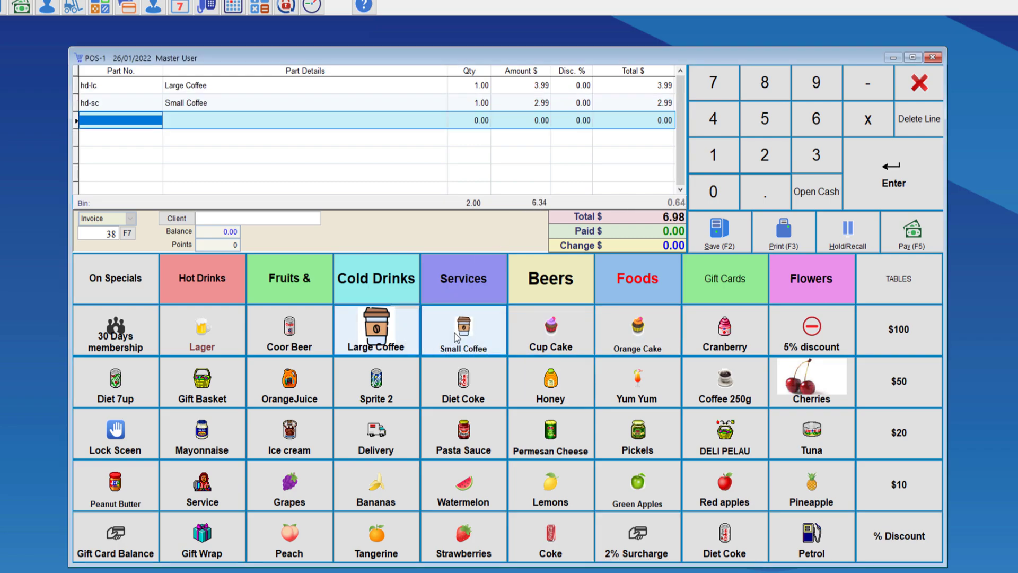
{"action": "left_click", "coordinate": [553, 346]}
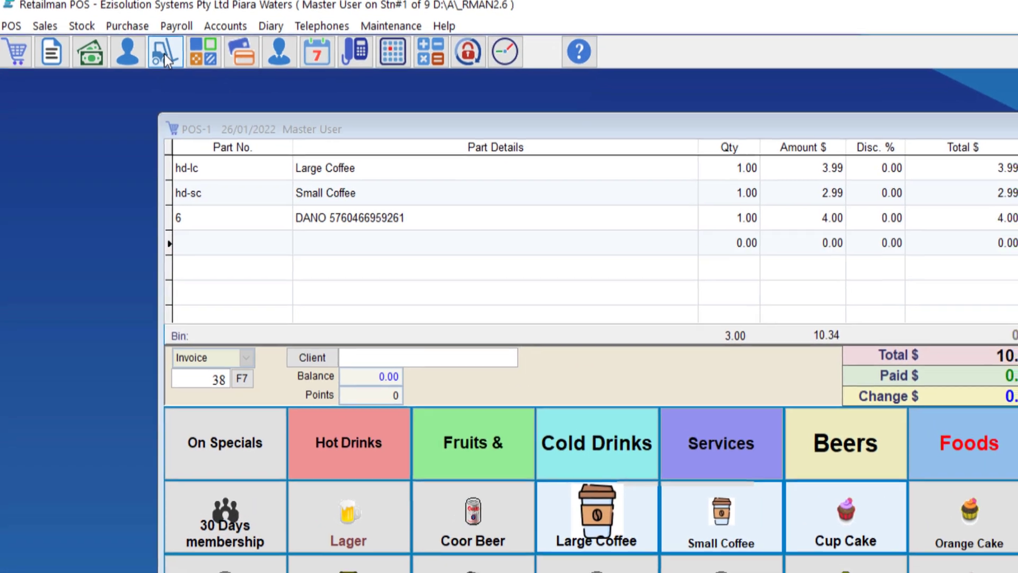
Find part number -5% in the Stock File and save its 5% discount stock card.
{"action": "left_click", "coordinate": [169, 57]}
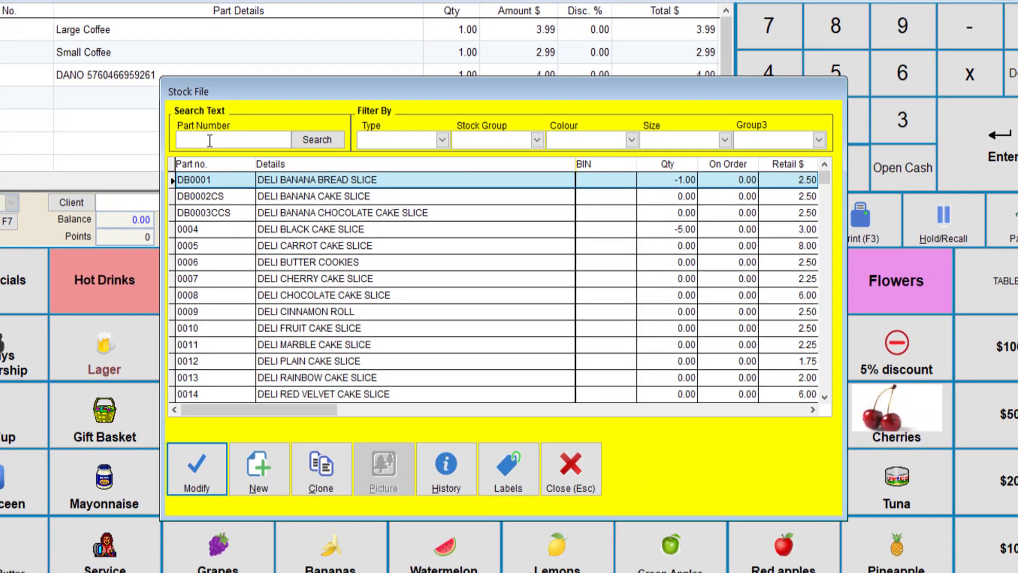
{"action": "type", "text": "-5%"}
{"action": "key", "text": "Return"}
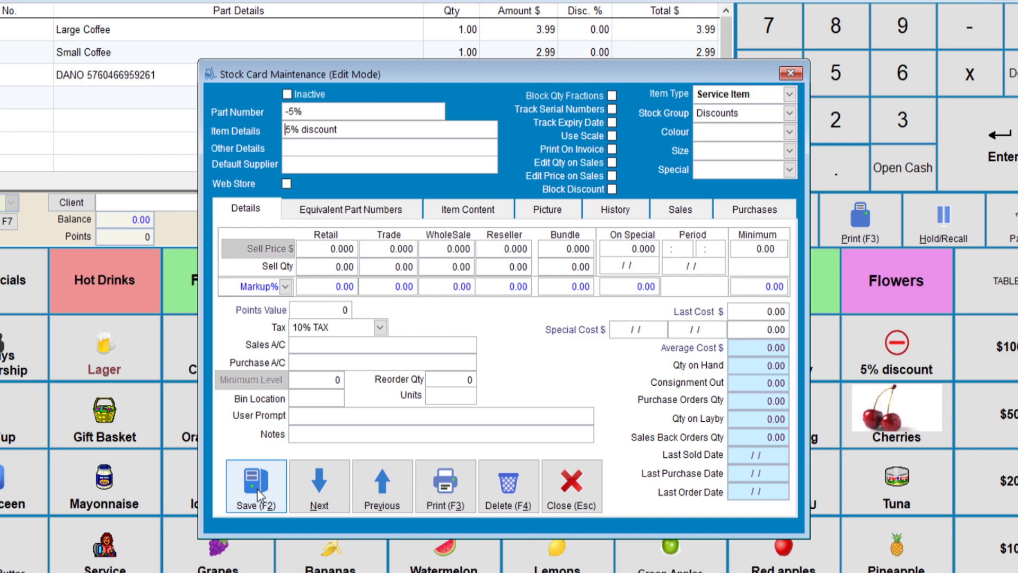
{"action": "left_click", "coordinate": [263, 499]}
Create a new stock item with part number 2% and description '2% Credit Card Surchage'.
{"action": "double_click", "coordinate": [210, 140]}
{"action": "type", "text": "2%"}
{"action": "left_click", "coordinate": [258, 467]}
{"action": "type", "text": "2"}
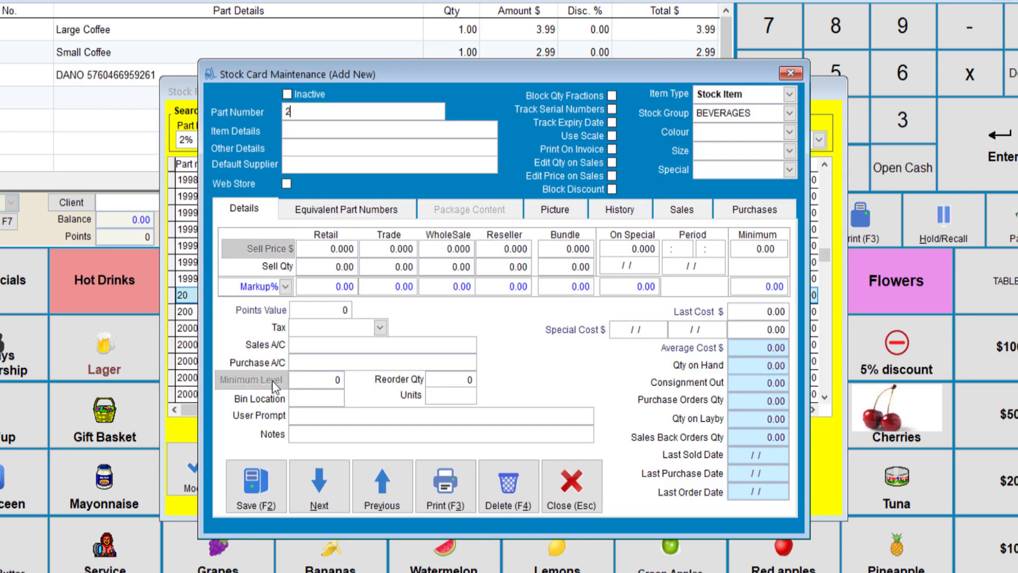
{"action": "type", "text": "%"}
{"action": "key", "text": "Tab"}
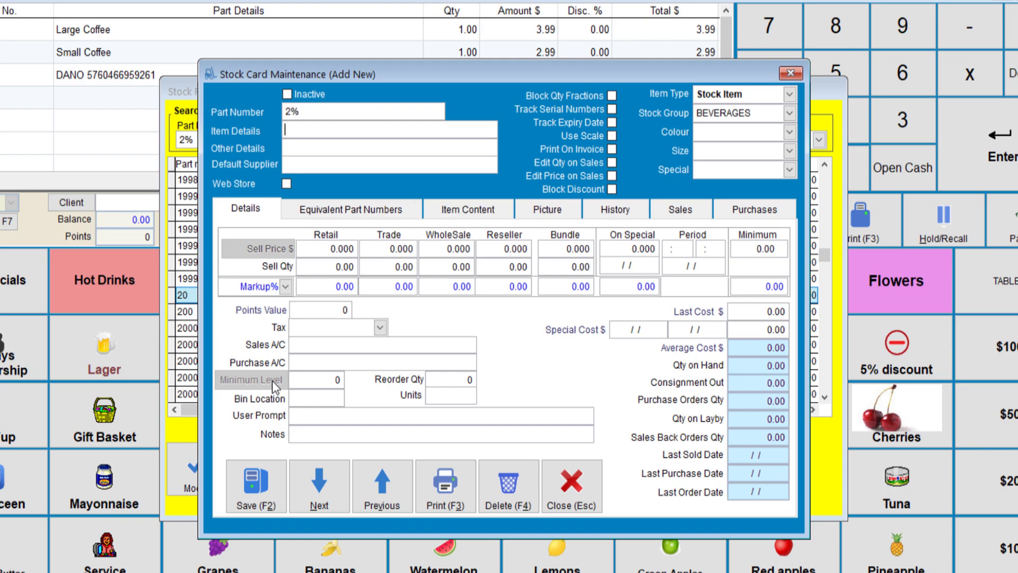
{"action": "type", "text": "2% Credit Card Surchage"}
{"action": "key", "text": "Tab"}
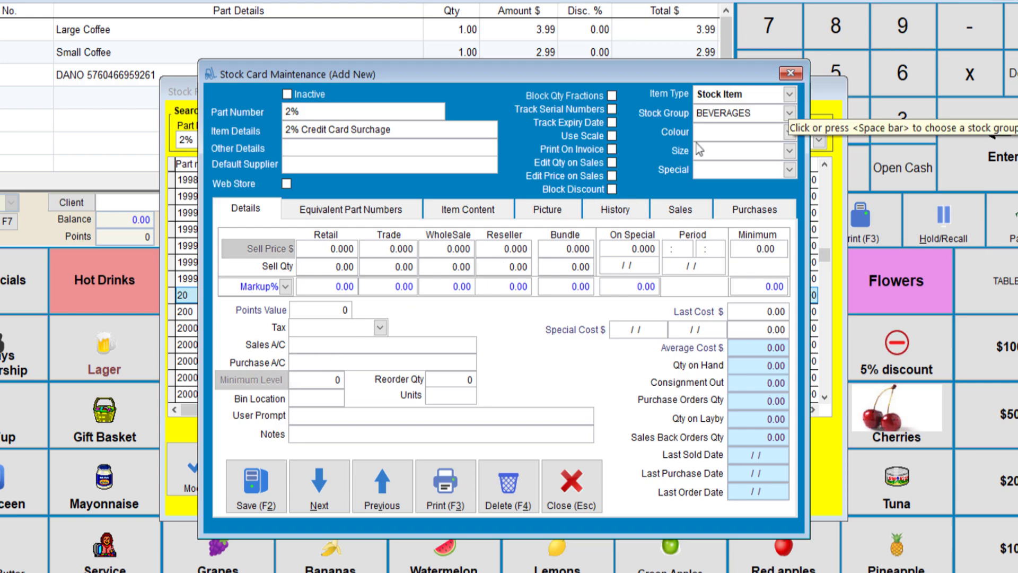
Make it a Service Item in the SURCHARGES group with 10% TAX, and save it.
{"action": "left_click", "coordinate": [790, 96]}
{"action": "left_click", "coordinate": [785, 125]}
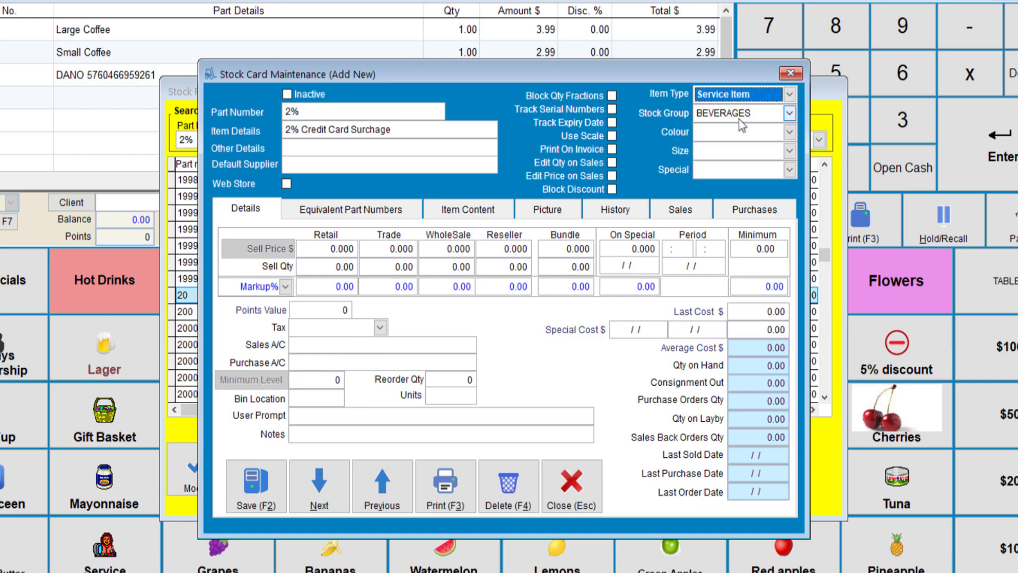
{"action": "left_click", "coordinate": [796, 114]}
{"action": "left_click", "coordinate": [802, 183]}
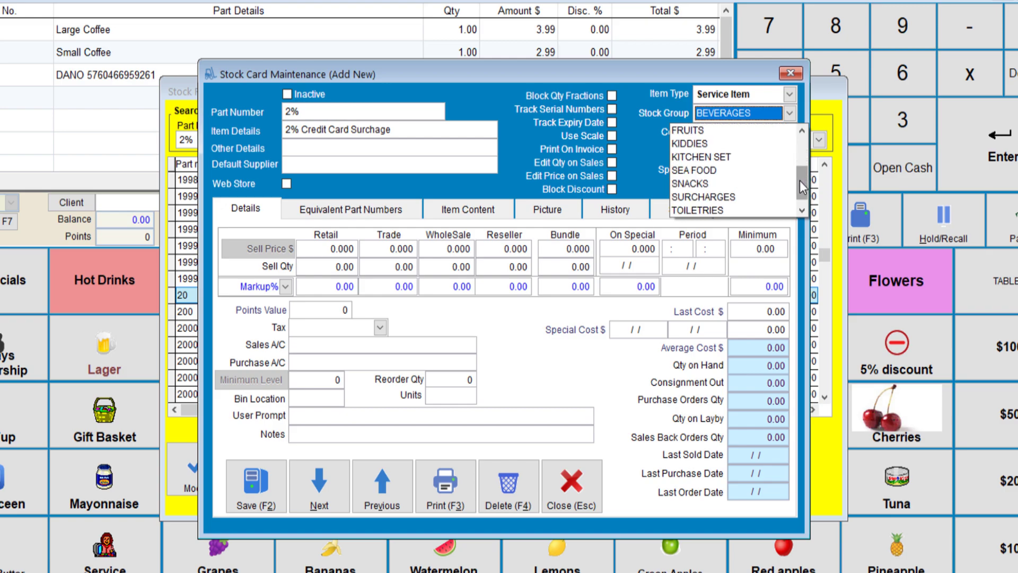
{"action": "left_click", "coordinate": [731, 197]}
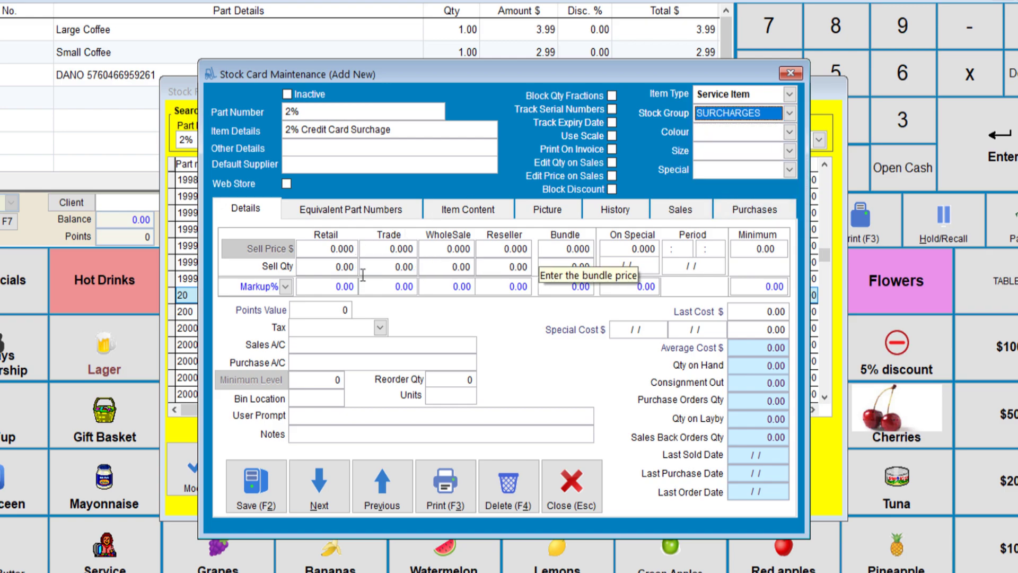
{"action": "left_click", "coordinate": [380, 328]}
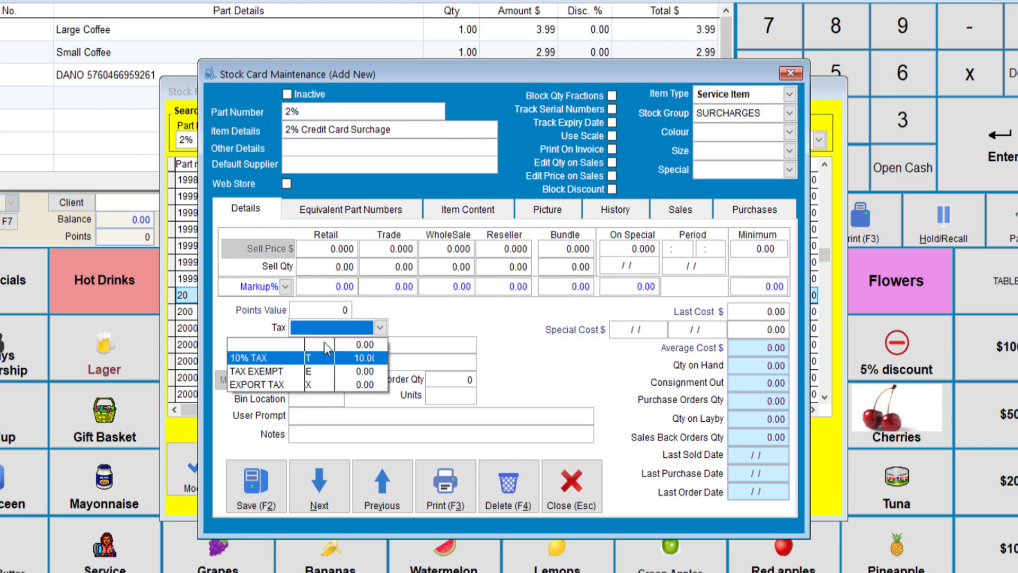
{"action": "left_click", "coordinate": [266, 361]}
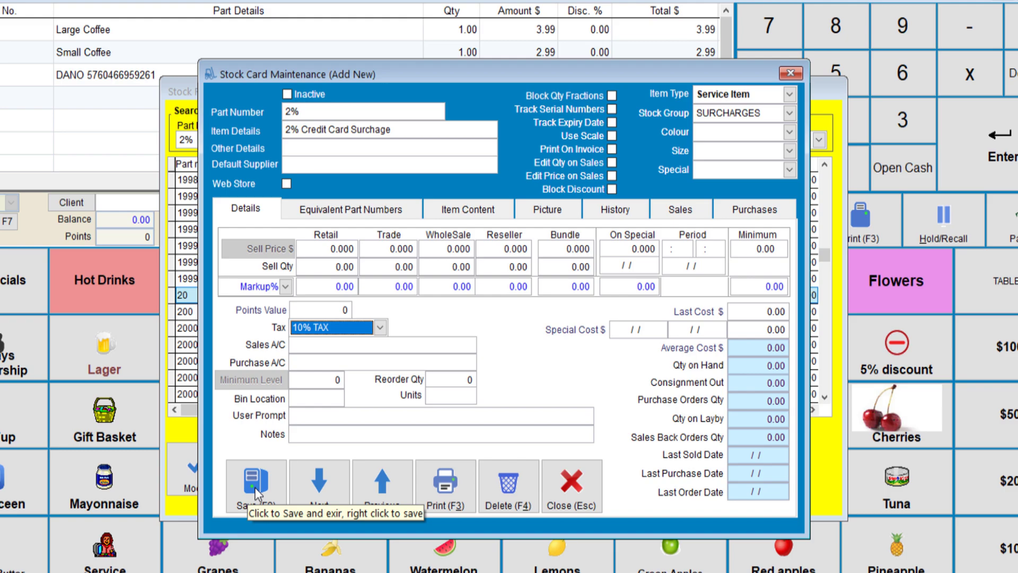
{"action": "left_click", "coordinate": [255, 488]}
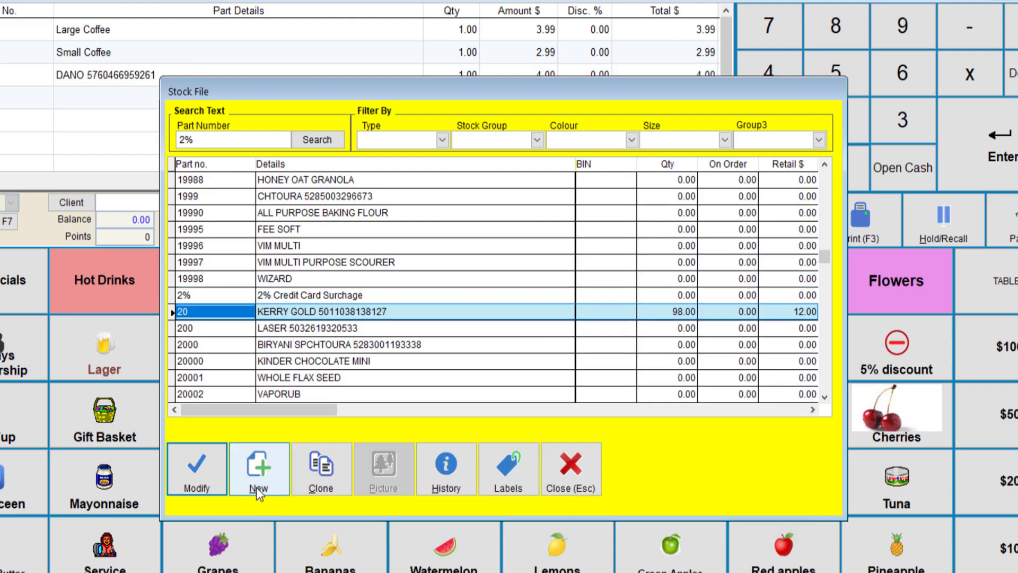
Return to the sale and add the 5% discount line.
{"action": "left_click", "coordinate": [583, 469]}
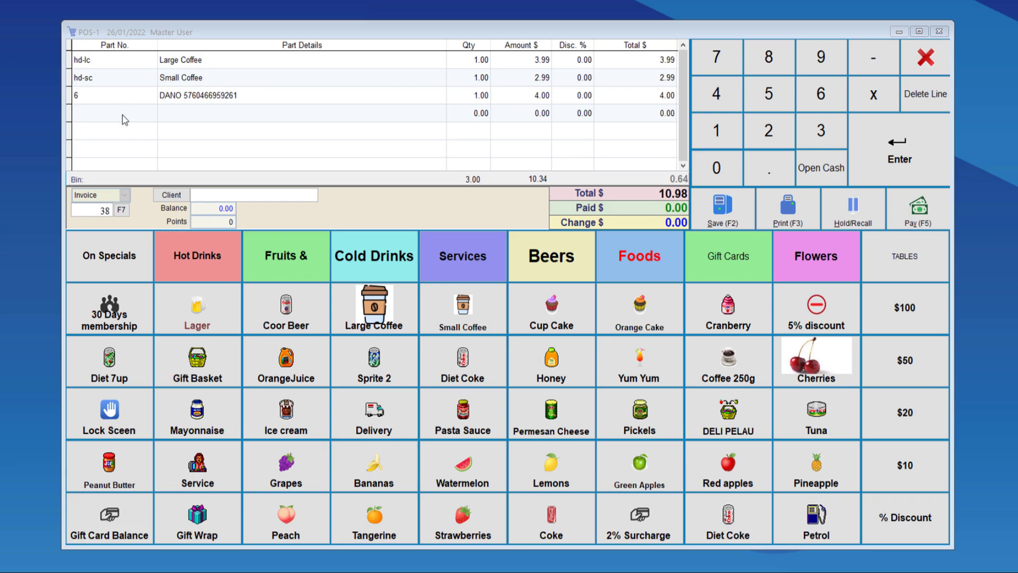
{"action": "left_click", "coordinate": [124, 114]}
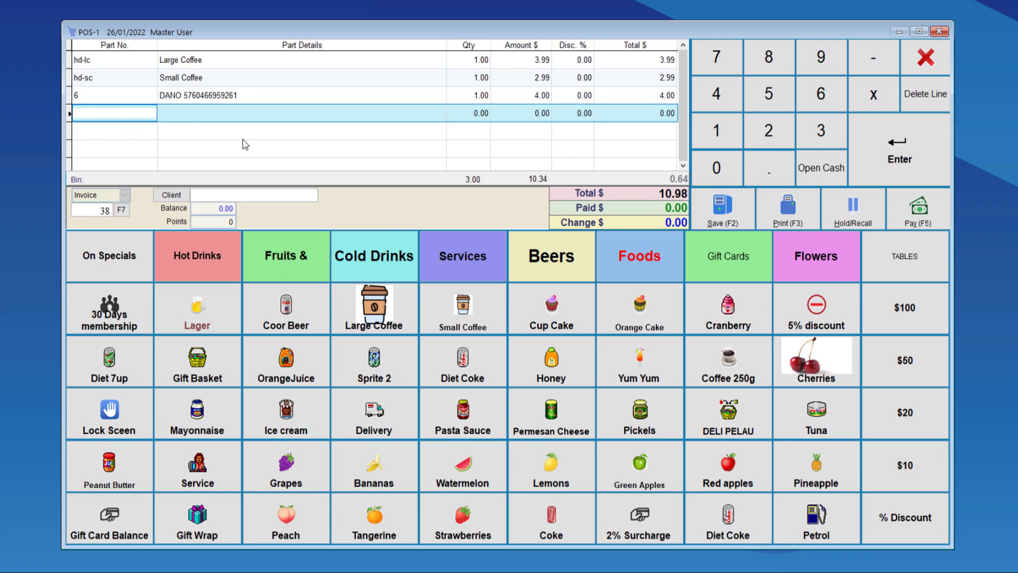
{"action": "left_click", "coordinate": [821, 315]}
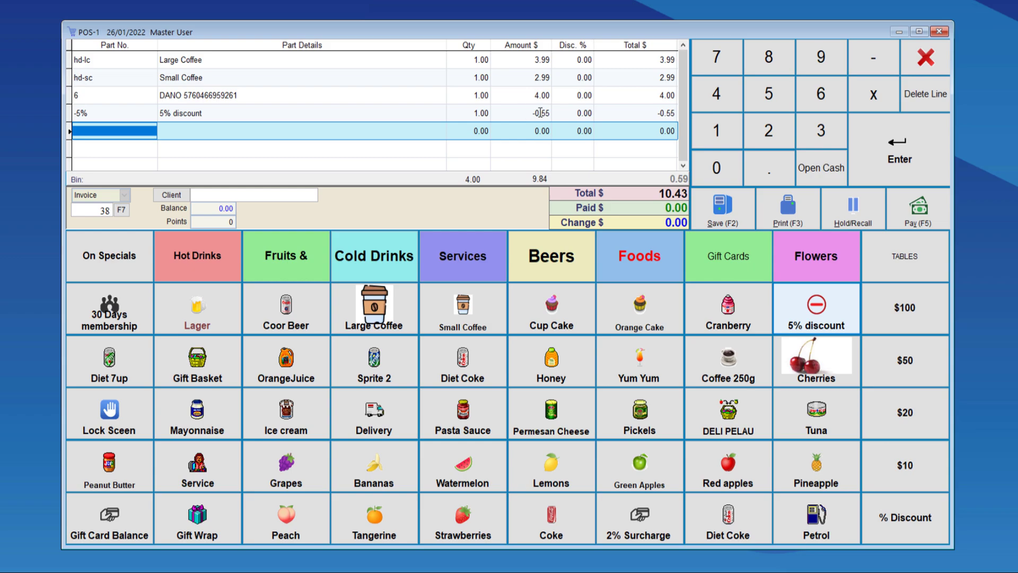
Swap the 5% discount line for the 2% surcharge, then save the $11.20 sale for invoice 39.
{"action": "left_click", "coordinate": [100, 110]}
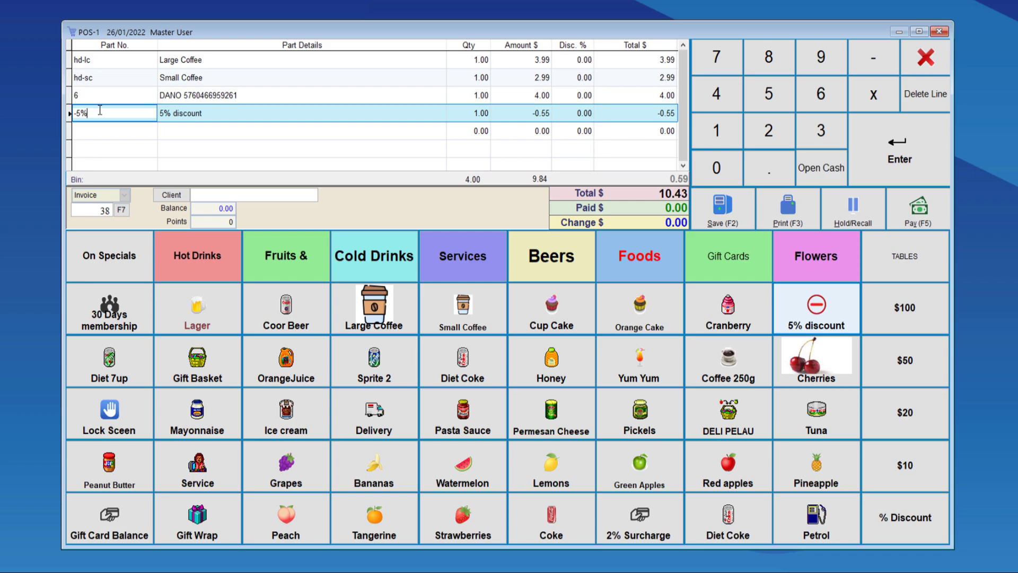
{"action": "key", "text": "ctrl+Delete"}
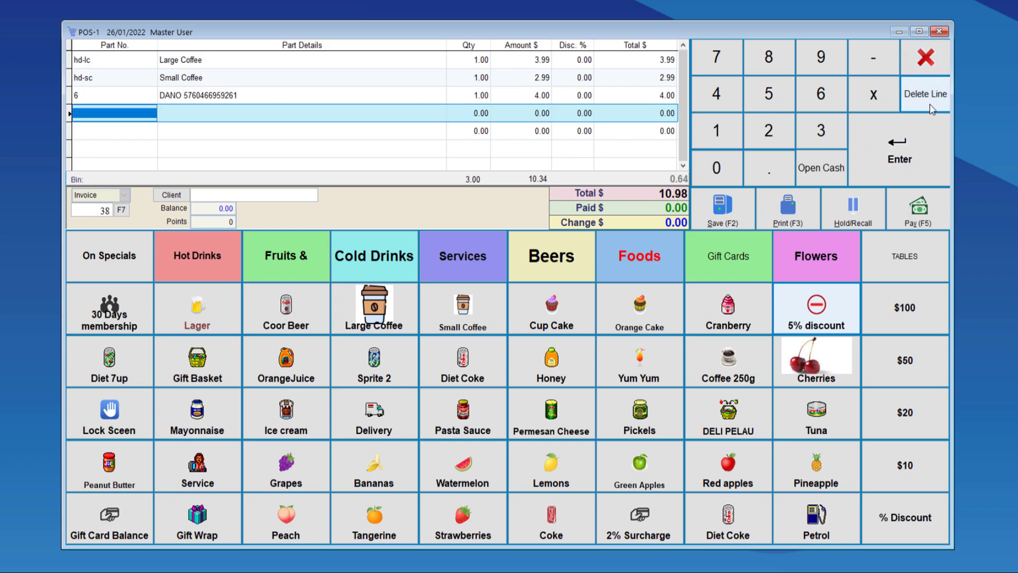
{"action": "left_click", "coordinate": [654, 521]}
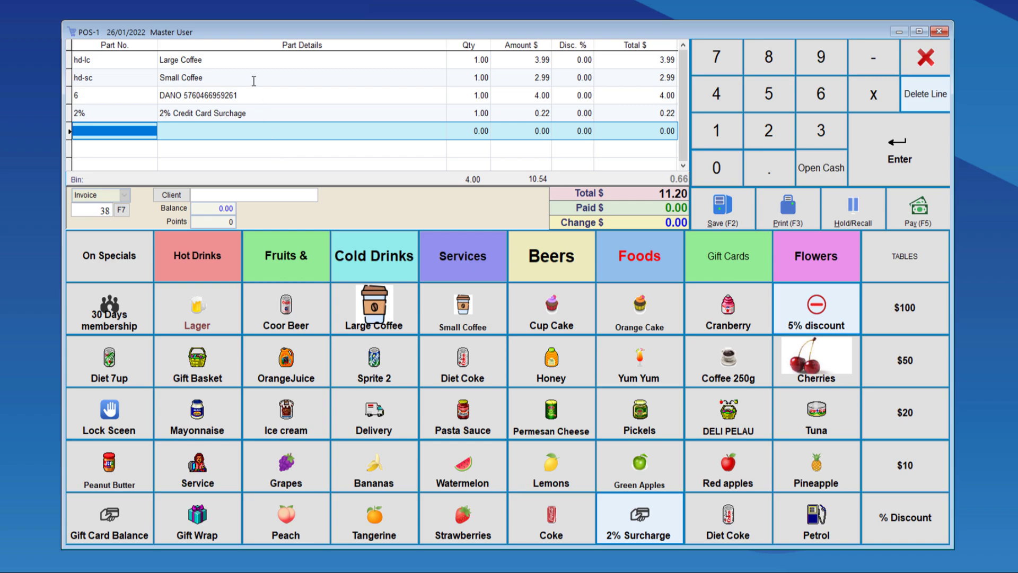
{"action": "key", "text": "F5"}
{"action": "key", "text": "F2"}
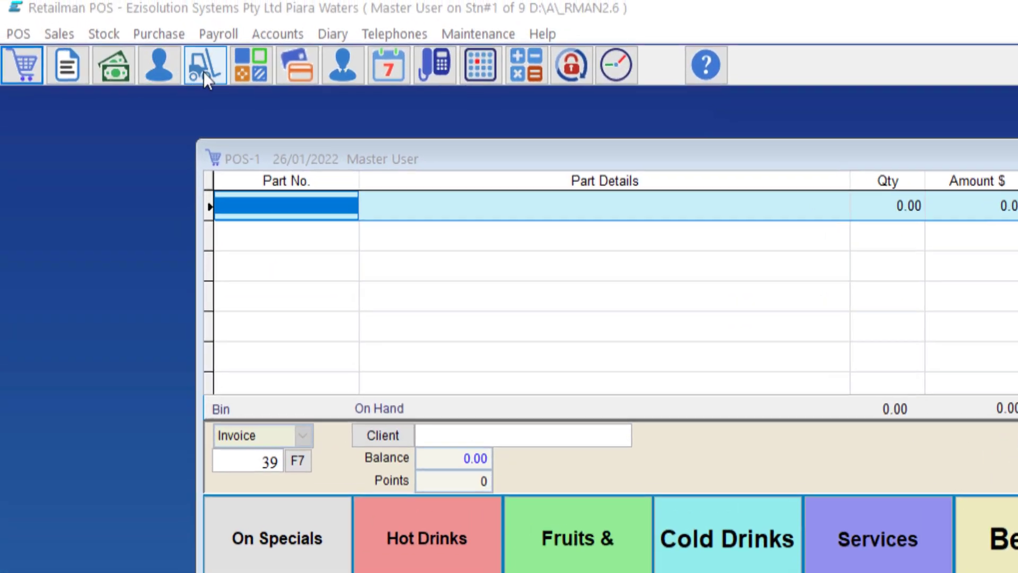
{"action": "left_click", "coordinate": [204, 68]}
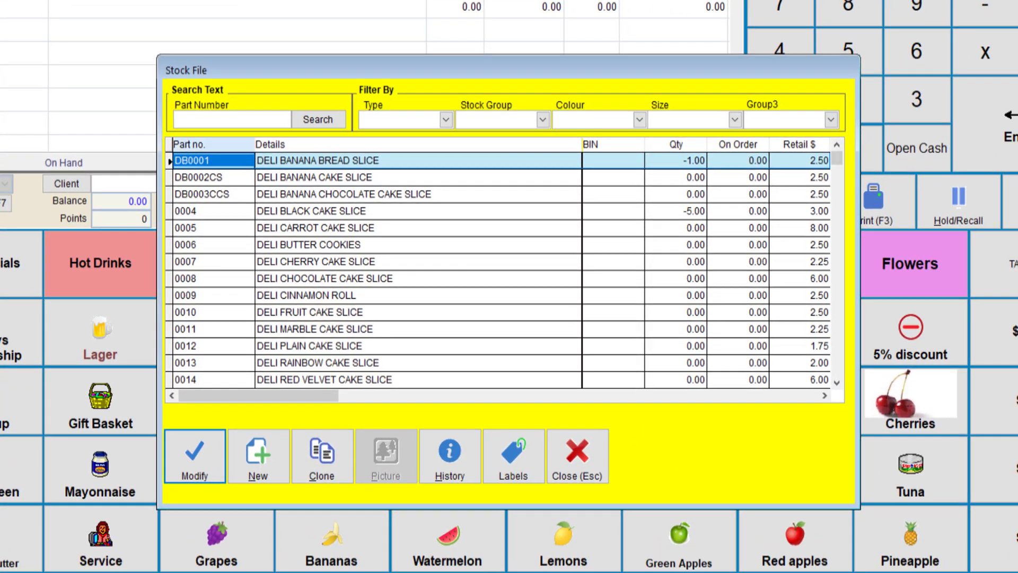
{"action": "left_click", "coordinate": [294, 163]}
{"action": "left_click", "coordinate": [231, 119]}
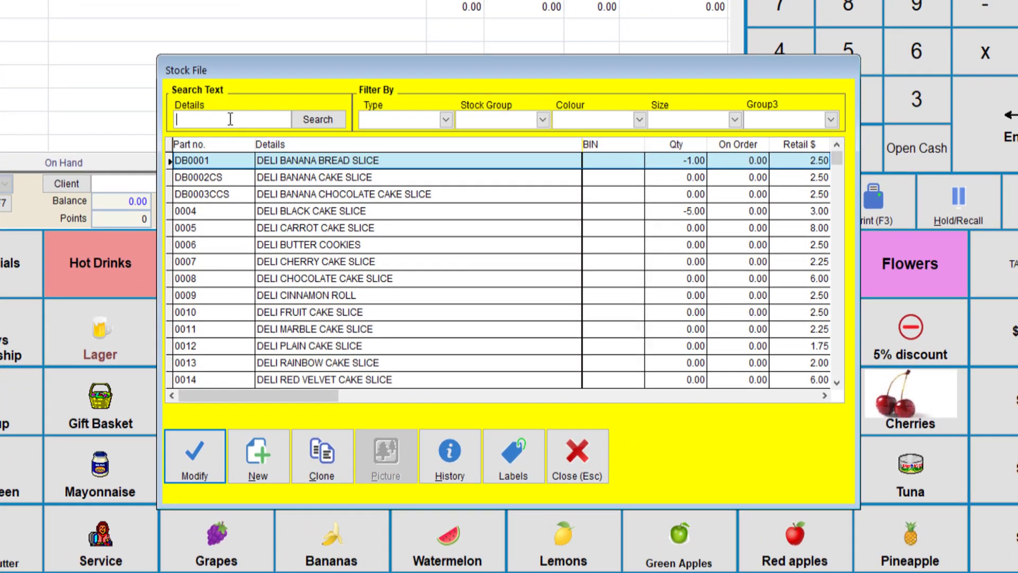
{"action": "type", "text": "large coffe"}
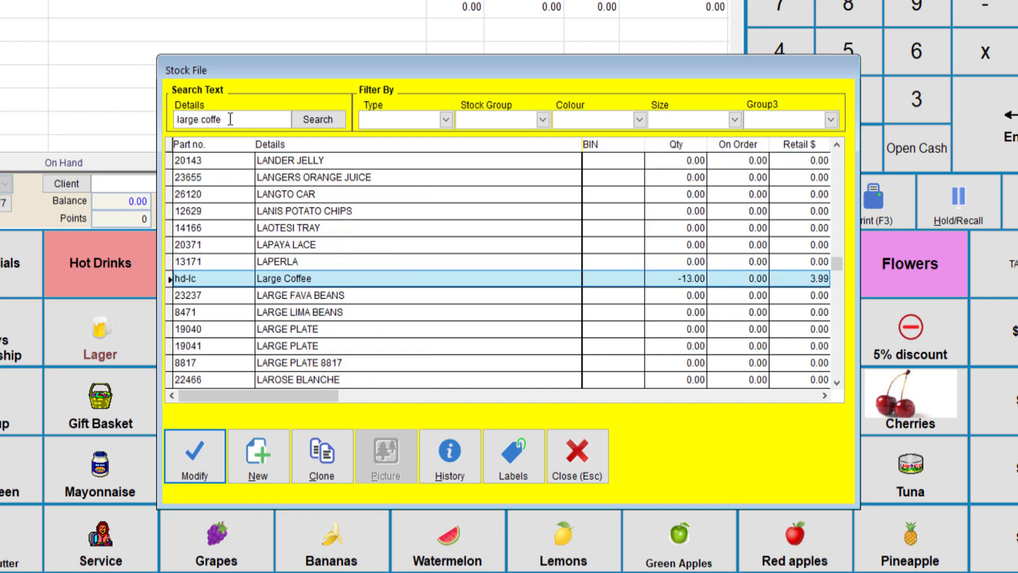
{"action": "left_click", "coordinate": [195, 456]}
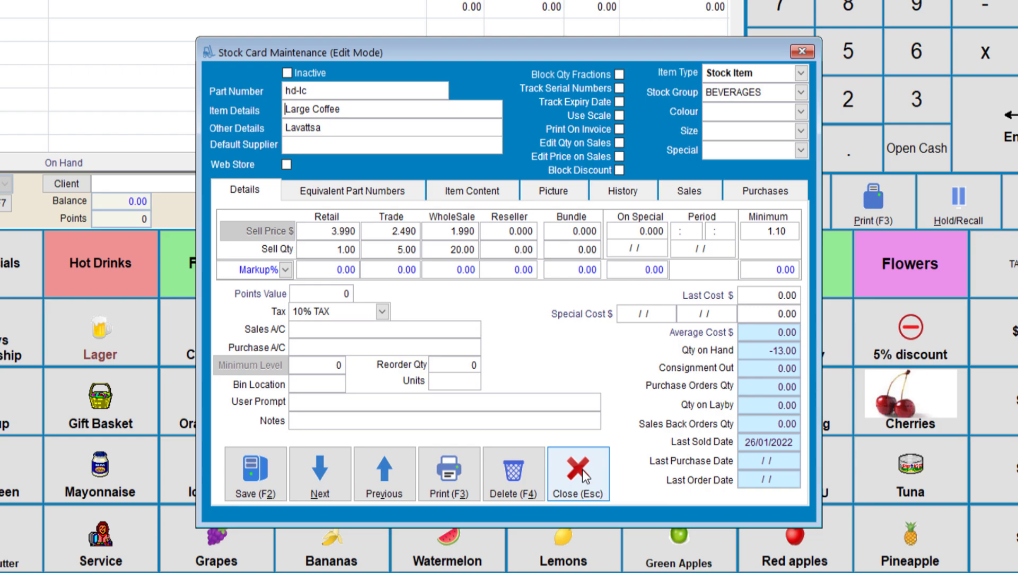
{"action": "left_click", "coordinate": [582, 471]}
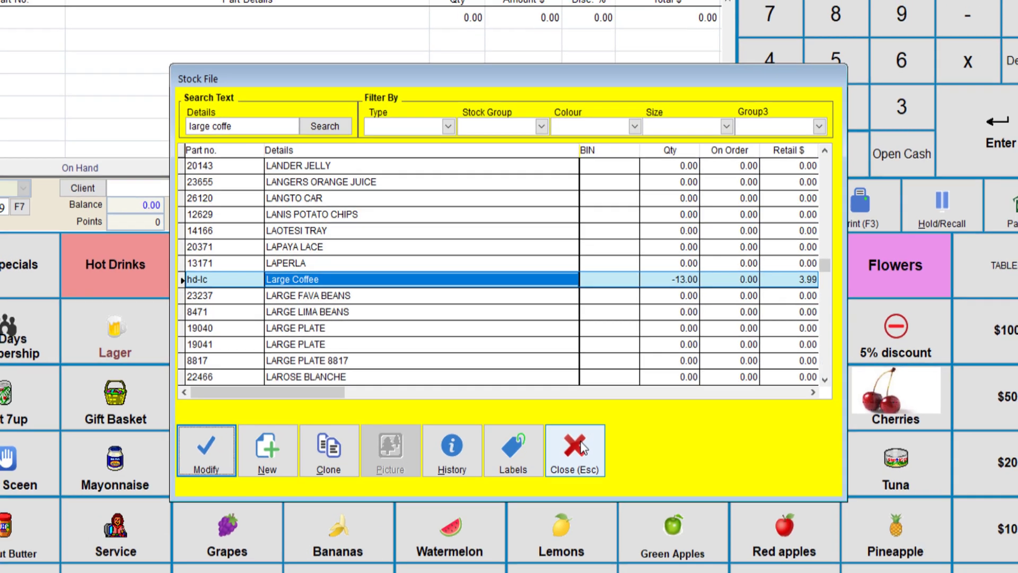
{"action": "left_click", "coordinate": [586, 454]}
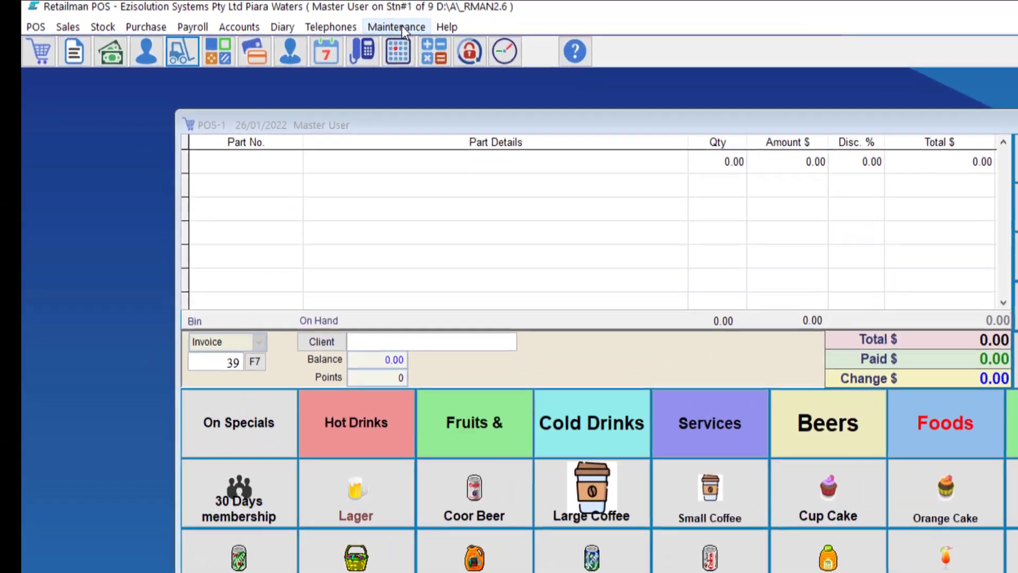
Tick Allow Qty Discount in the master user's P.O.S settings and save them.
{"action": "left_click", "coordinate": [402, 27]}
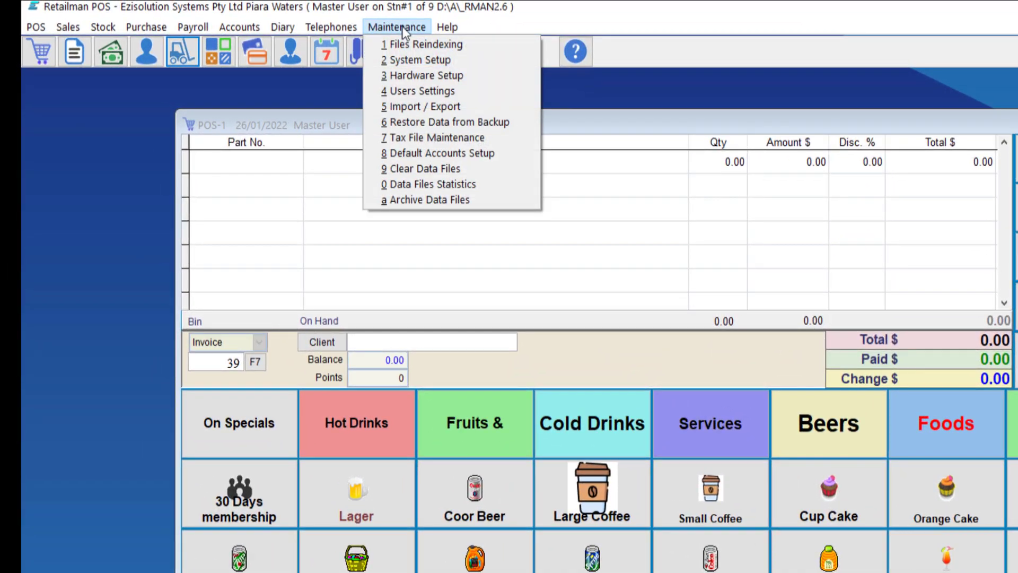
{"action": "left_click", "coordinate": [414, 91]}
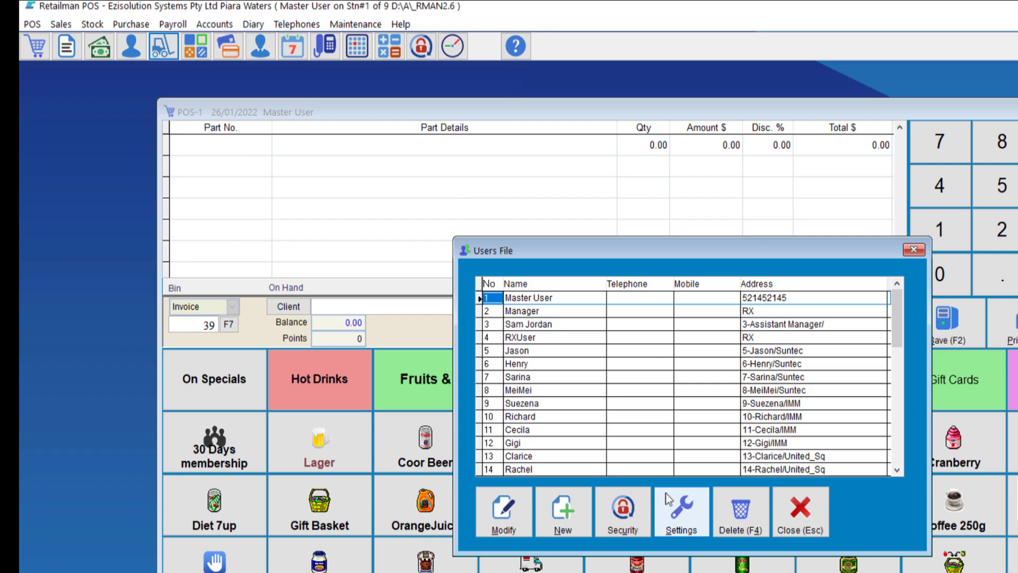
{"action": "left_click", "coordinate": [719, 536]}
{"action": "left_click", "coordinate": [393, 79]}
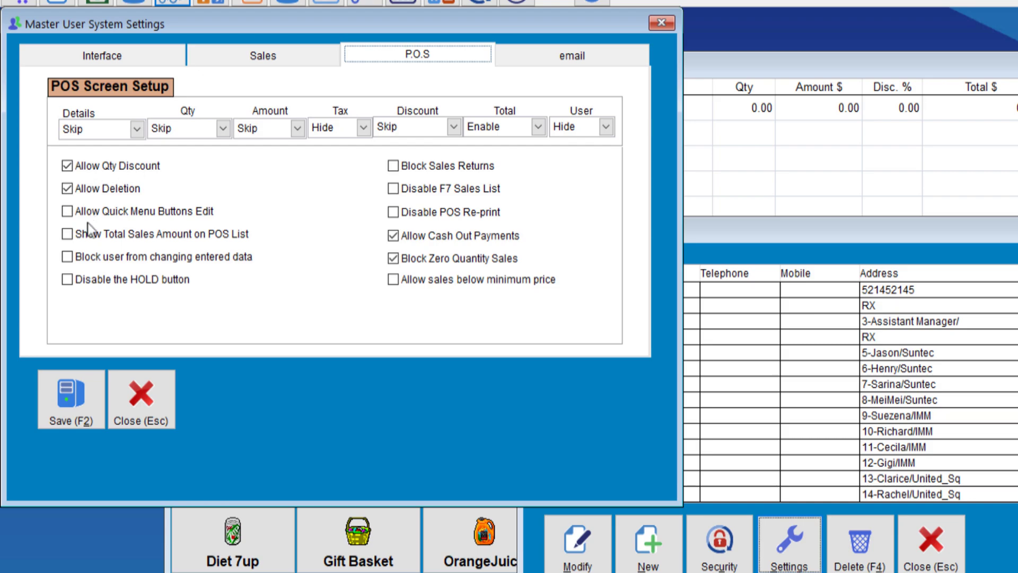
{"action": "left_click", "coordinate": [71, 395]}
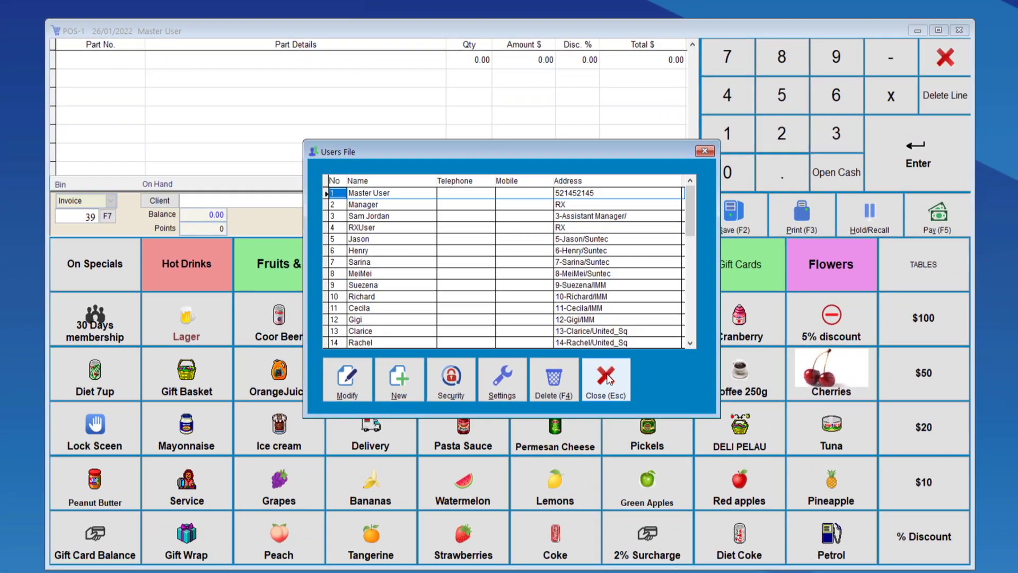
Ring up a Large Coffee and raise its quantity to 4, then 5.
{"action": "left_click", "coordinate": [693, 424]}
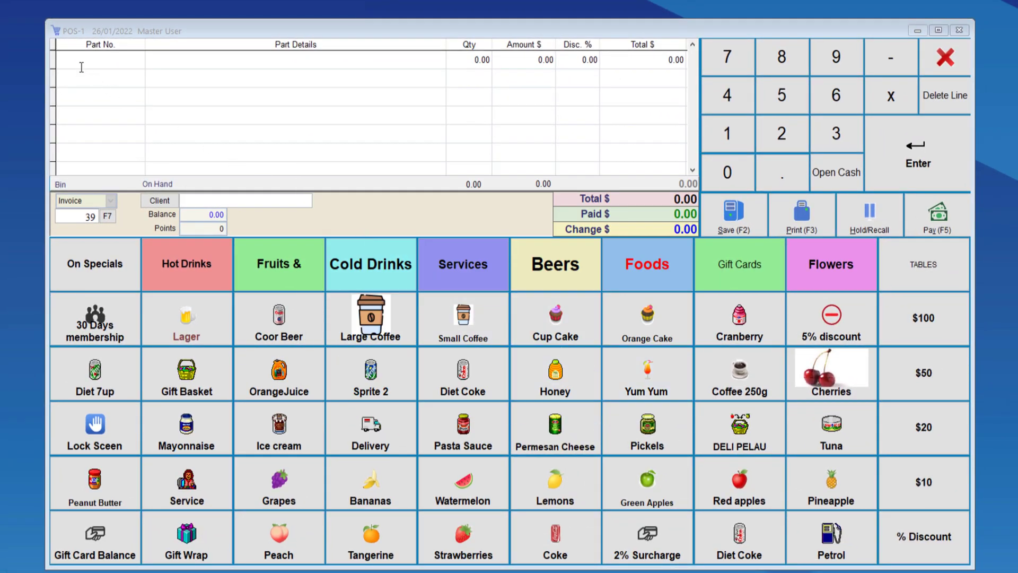
{"action": "left_click", "coordinate": [371, 324]}
{"action": "left_click", "coordinate": [530, 59]}
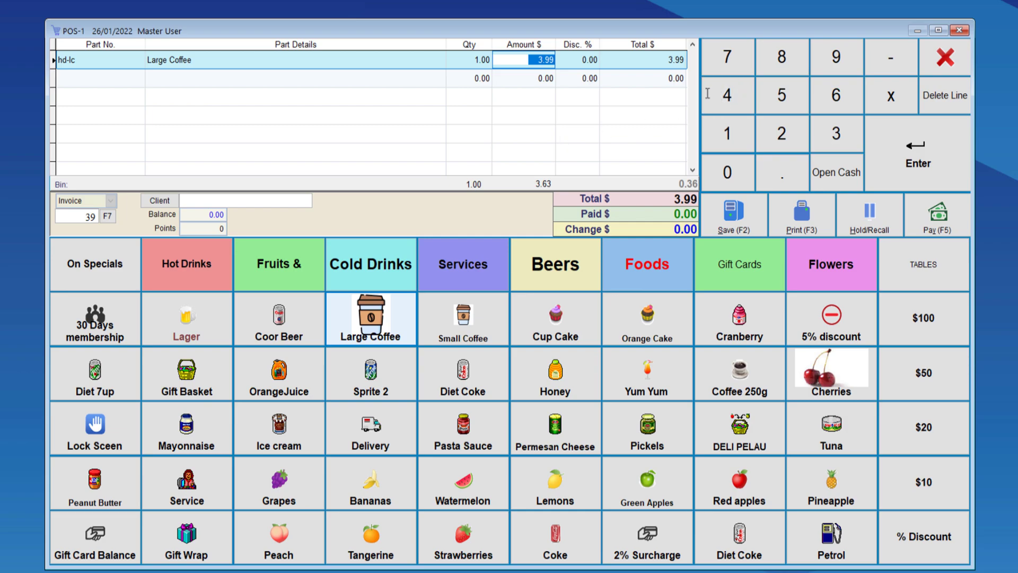
{"action": "left_click", "coordinate": [492, 60]}
{"action": "type", "text": "4"}
{"action": "key", "text": "Return"}
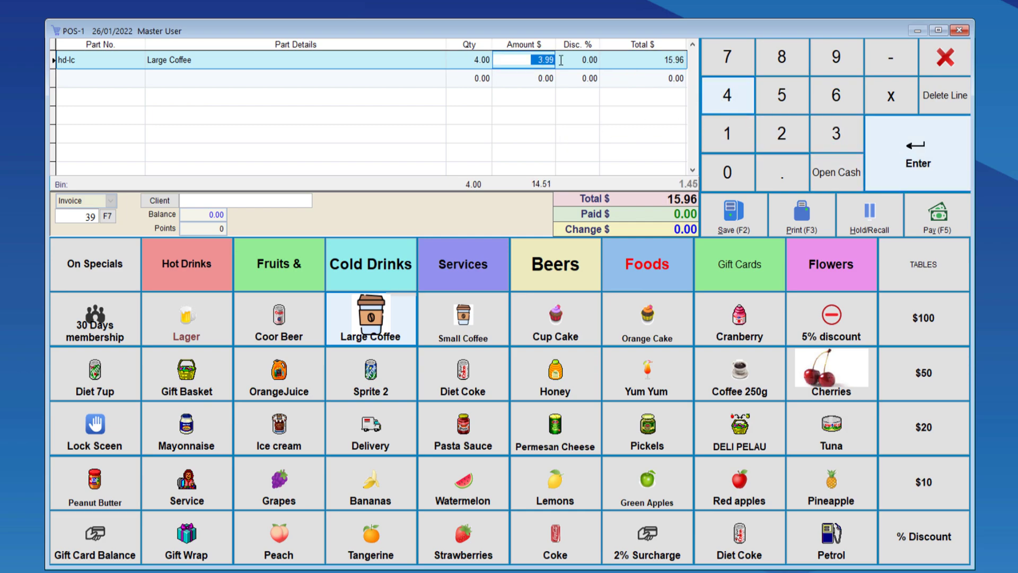
{"action": "left_click", "coordinate": [782, 93]}
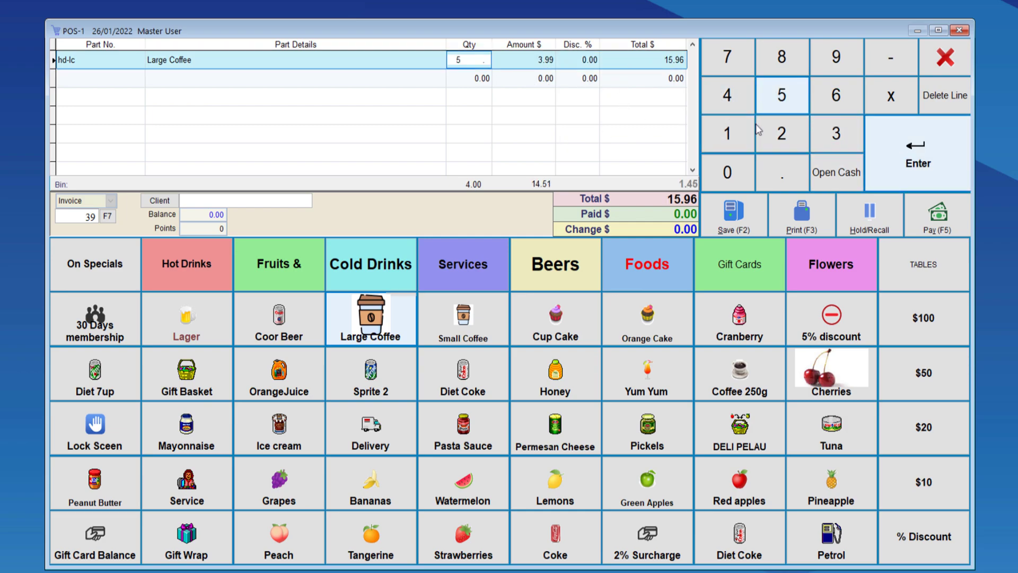
{"action": "key", "text": "Return"}
Change the Large Coffee quantity to 21 at 1.99 each ($41.79) and start a new line.
{"action": "left_click", "coordinate": [529, 59]}
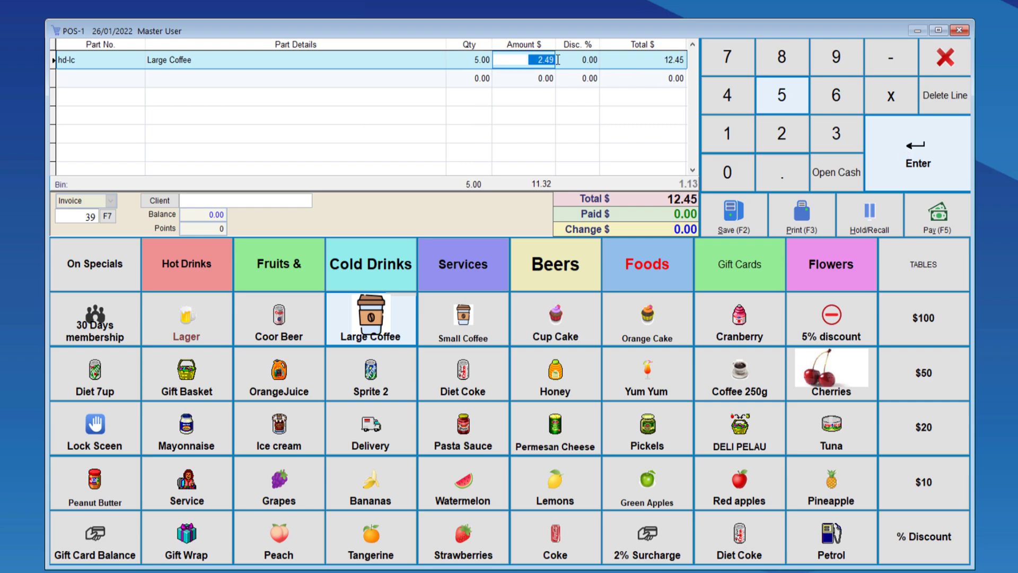
{"action": "left_click", "coordinate": [477, 62]}
{"action": "type", "text": "21"}
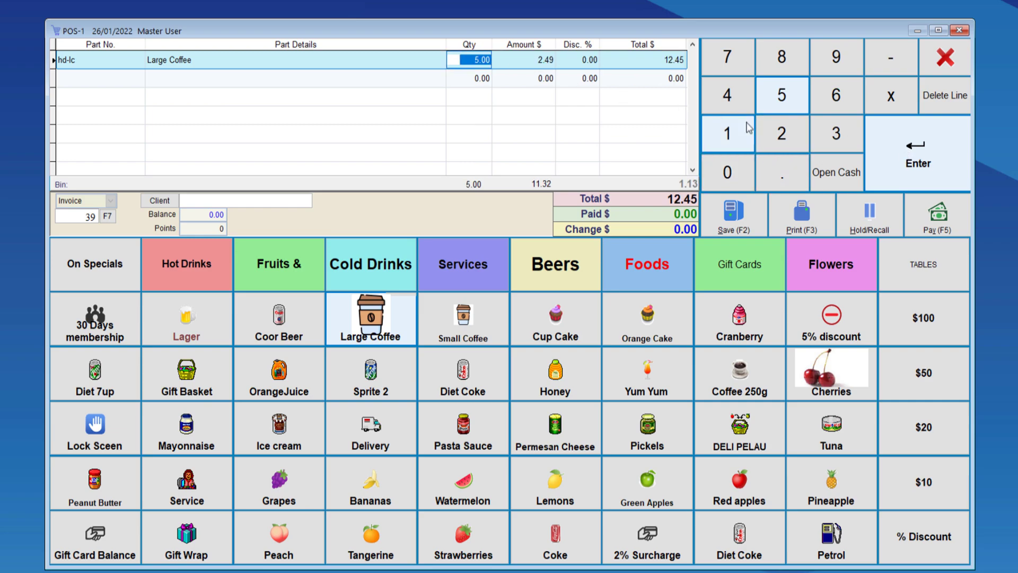
{"action": "key", "text": "Return"}
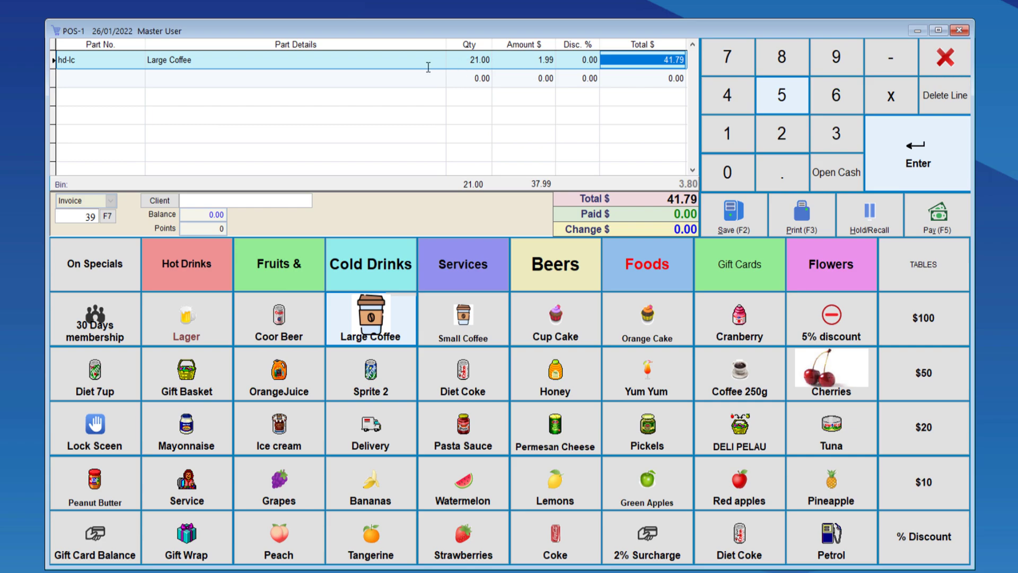
{"action": "key", "text": "Return"}
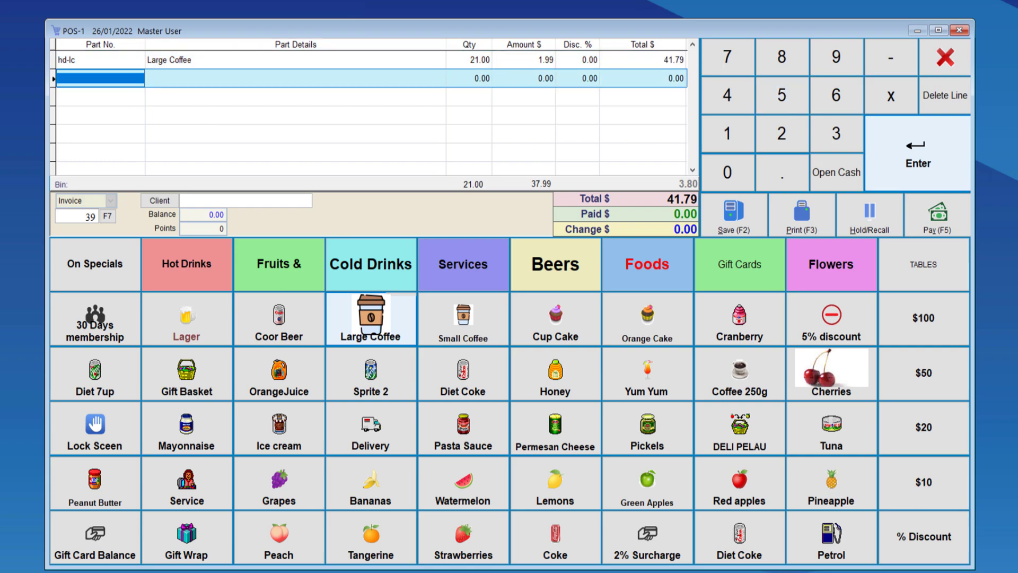
{"action": "key", "text": "Return"}
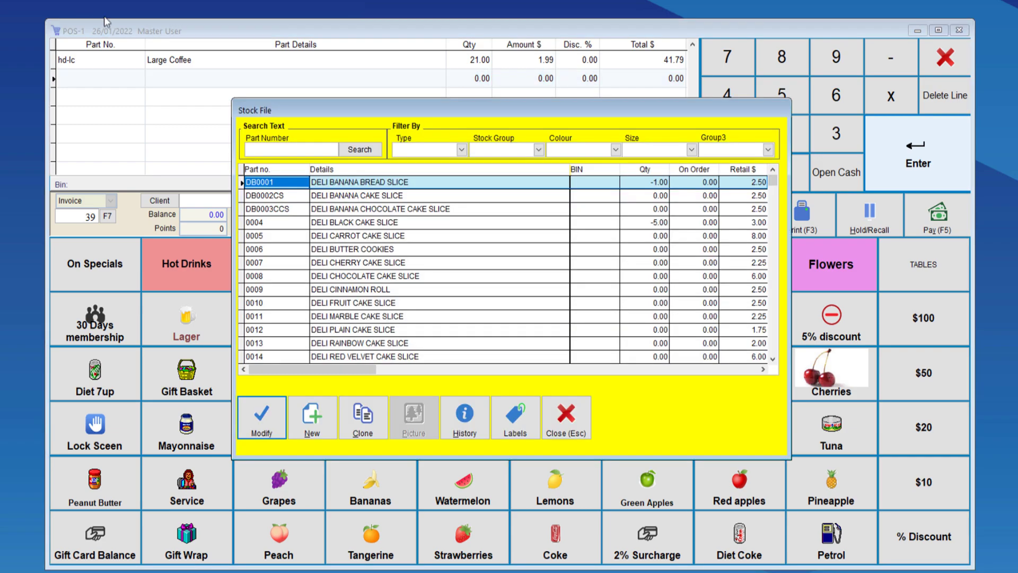
{"action": "left_click", "coordinate": [365, 209]}
{"action": "left_click", "coordinate": [270, 148]}
{"action": "type", "text": "small c"}
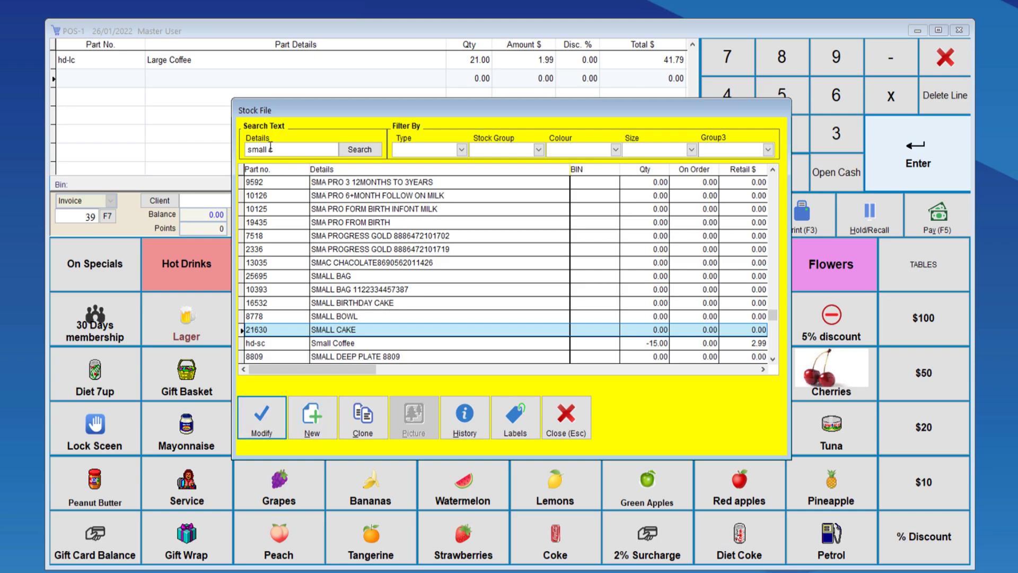
{"action": "left_click", "coordinate": [292, 344]}
{"action": "left_click", "coordinate": [280, 409]}
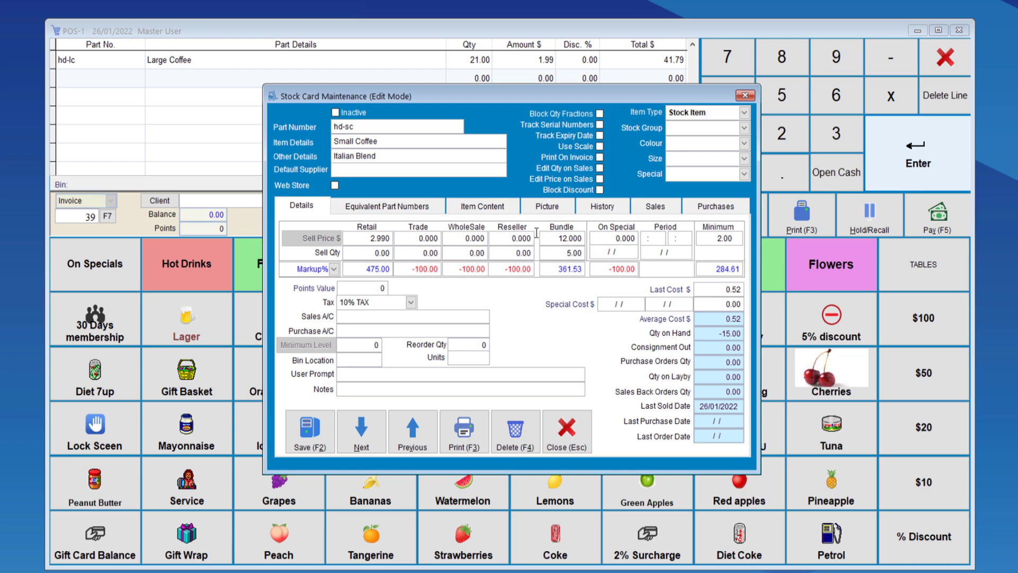
{"action": "left_click_drag", "start_coordinate": [560, 252], "coordinate": [590, 253]}
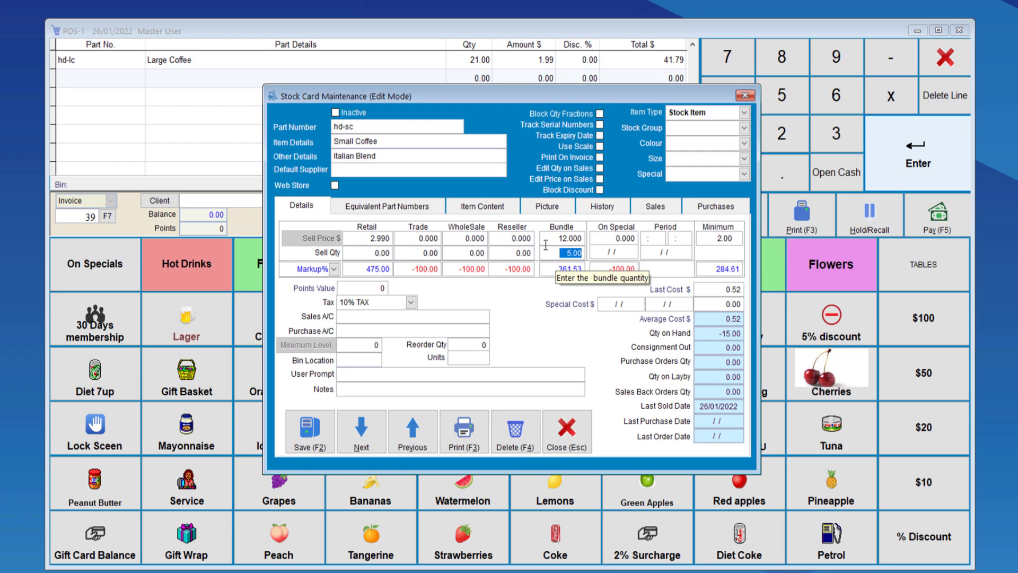
{"action": "left_click", "coordinate": [571, 434]}
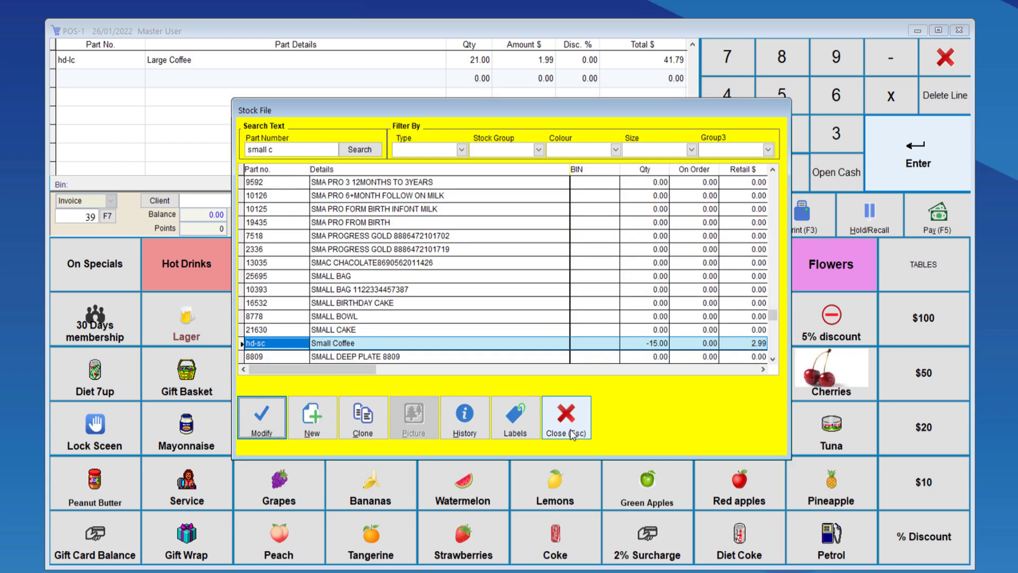
{"action": "left_click", "coordinate": [556, 420]}
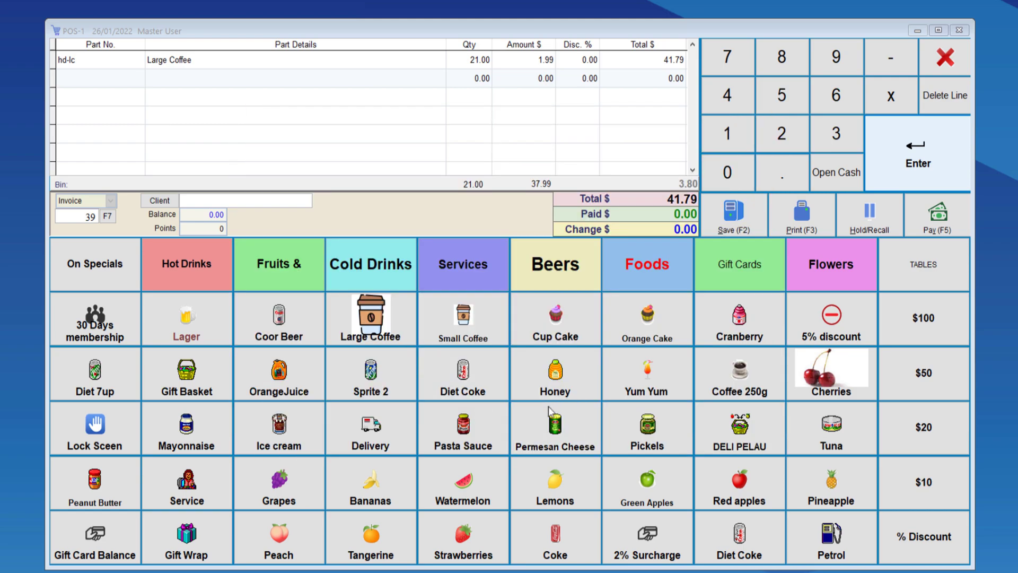
Add a Small Coffee and set its quantity to 5, then 6.
{"action": "left_click", "coordinate": [460, 325]}
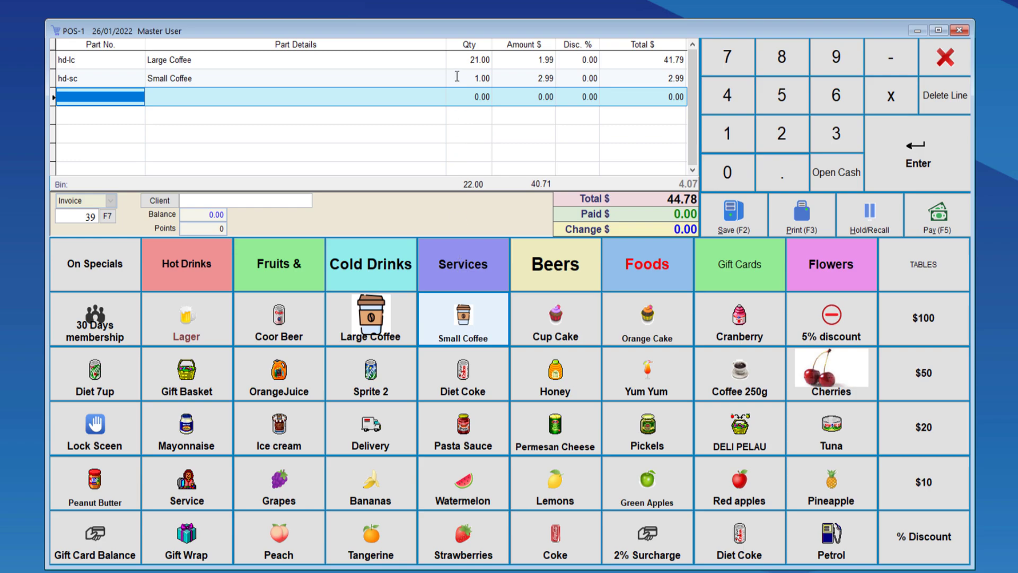
{"action": "left_click", "coordinate": [459, 78]}
{"action": "left_click", "coordinate": [782, 95]}
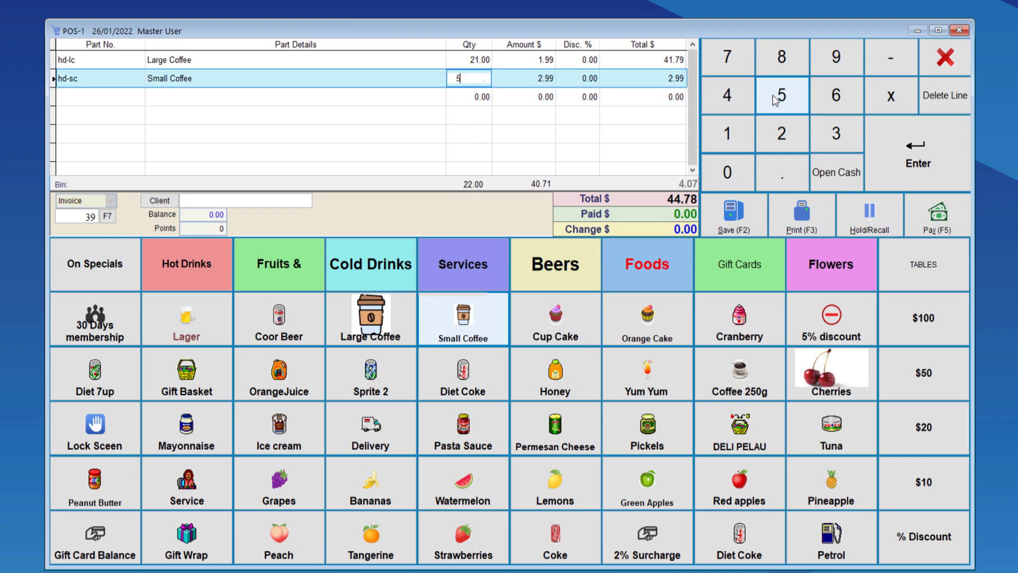
{"action": "left_click", "coordinate": [918, 168]}
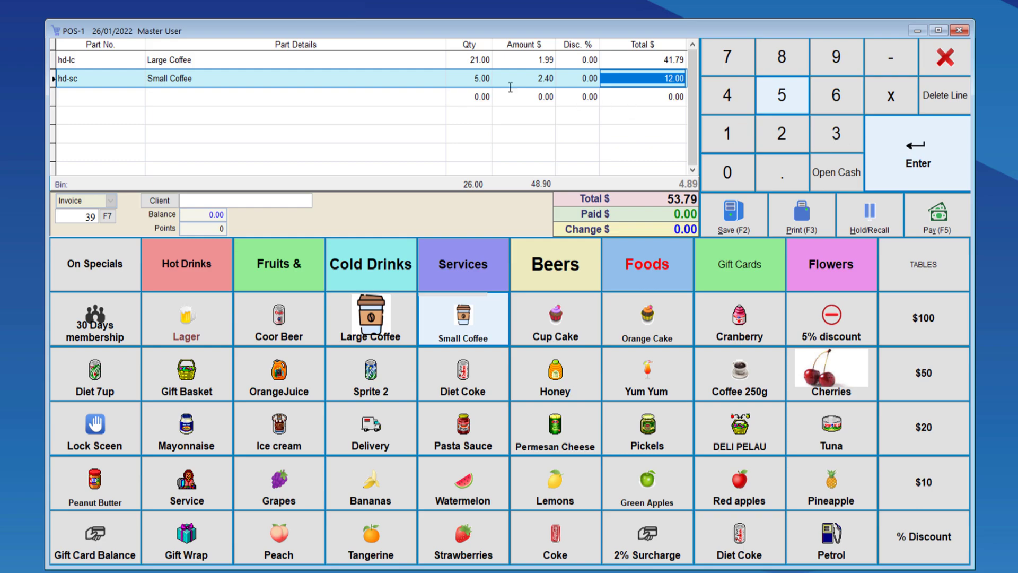
{"action": "left_click", "coordinate": [460, 78]}
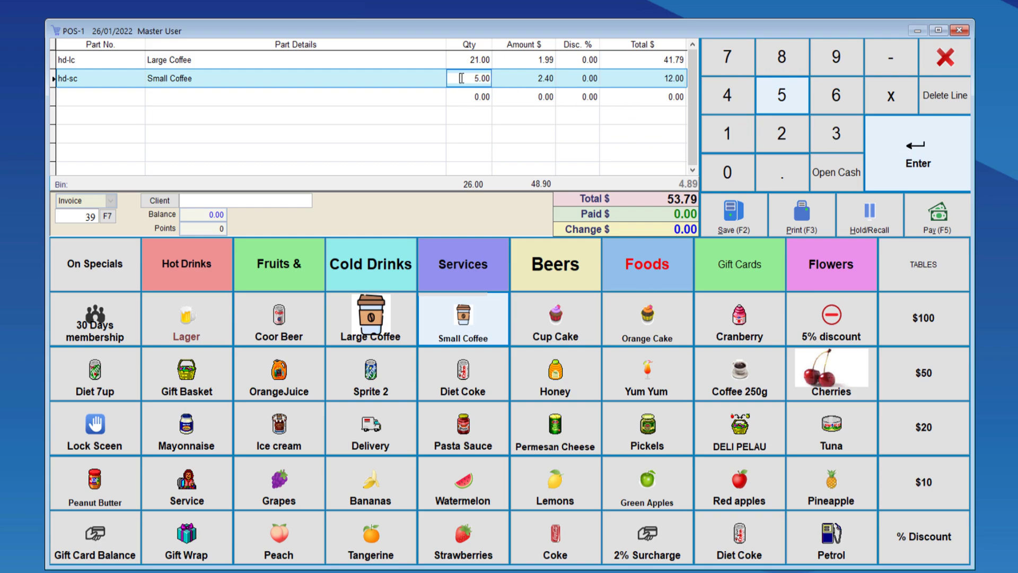
{"action": "left_click", "coordinate": [836, 96]}
{"action": "left_click", "coordinate": [913, 161]}
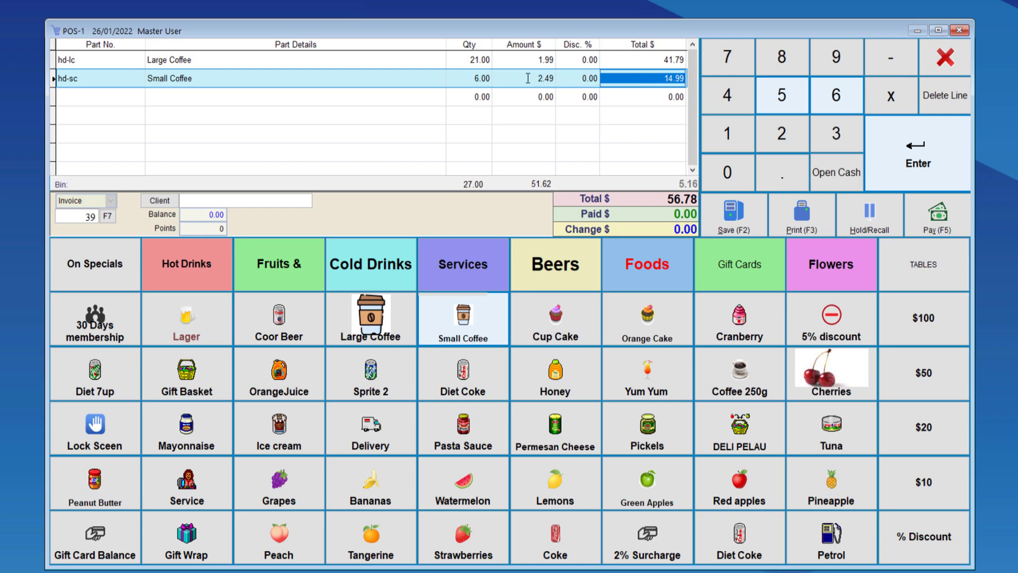
Raise the Small Coffee quantity to 7, then 10 at 2.40 each ($24.00).
{"action": "left_click", "coordinate": [477, 77]}
{"action": "left_click", "coordinate": [728, 57]}
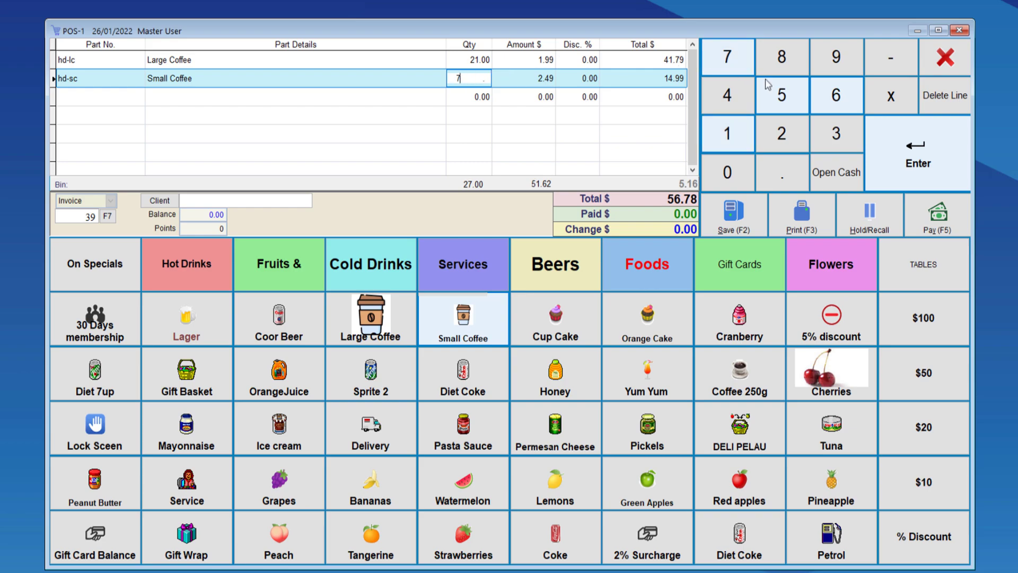
{"action": "key", "text": "Return"}
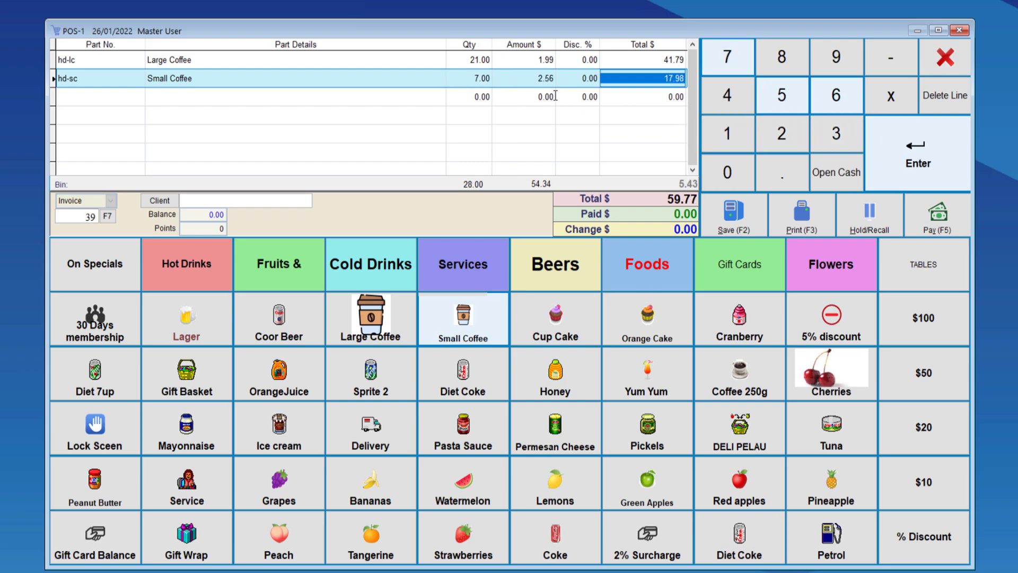
{"action": "left_click", "coordinate": [487, 76]}
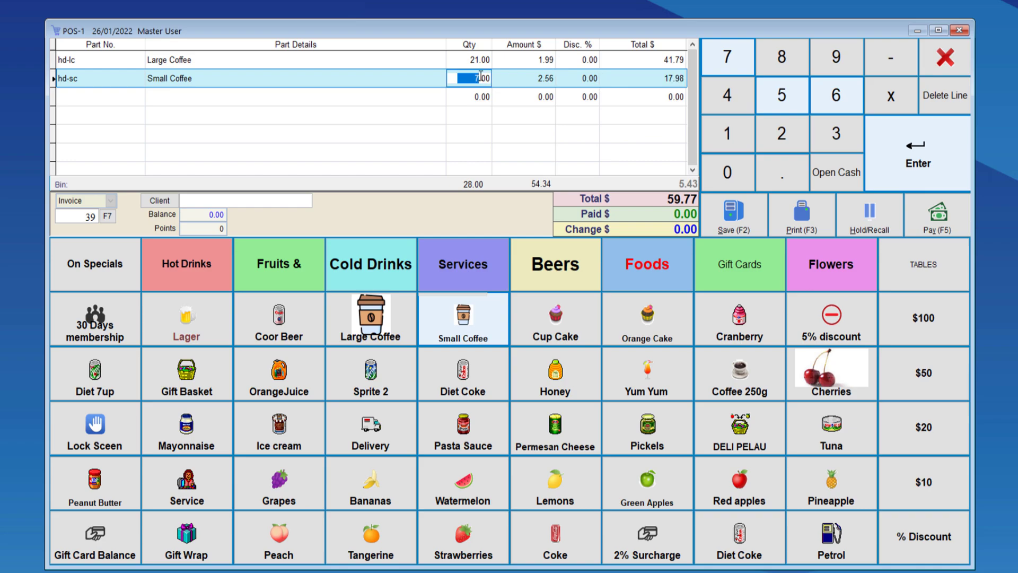
{"action": "type", "text": "10"}
{"action": "key", "text": "Return"}
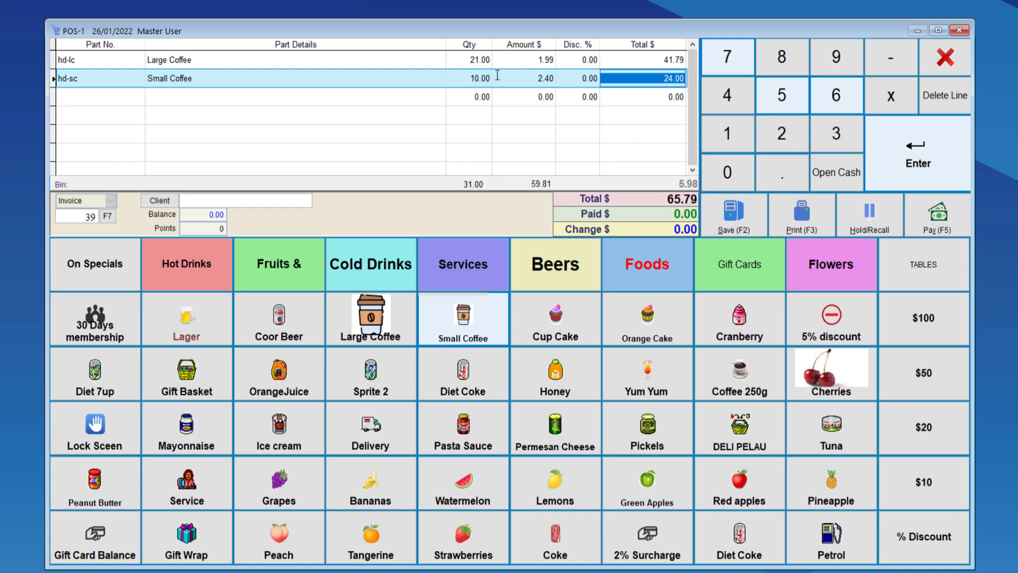
Clear all lines from the current sale and close the till screen.
{"action": "left_click", "coordinate": [942, 64]}
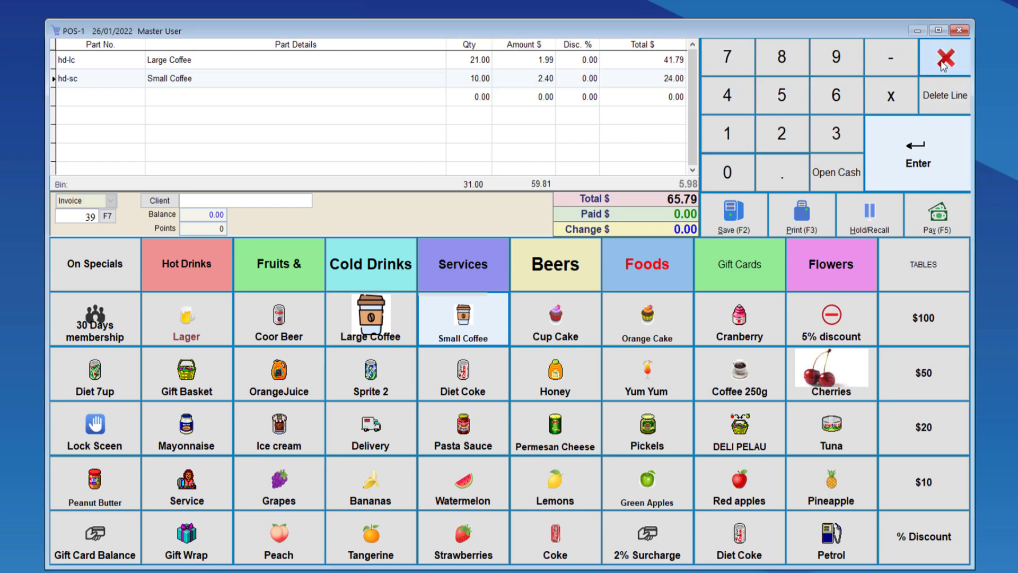
{"action": "left_click", "coordinate": [509, 317]}
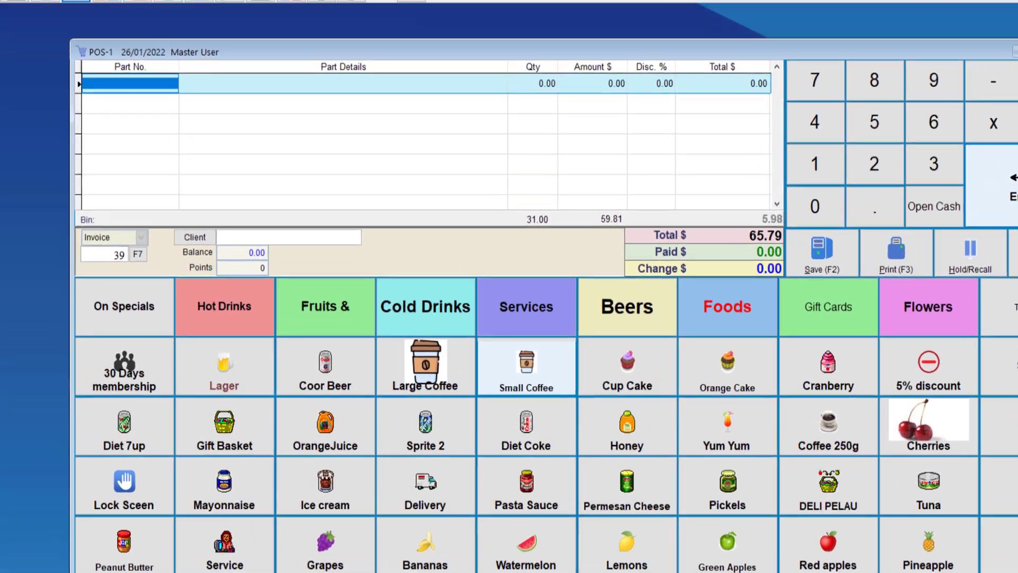
{"action": "left_click", "coordinate": [945, 58]}
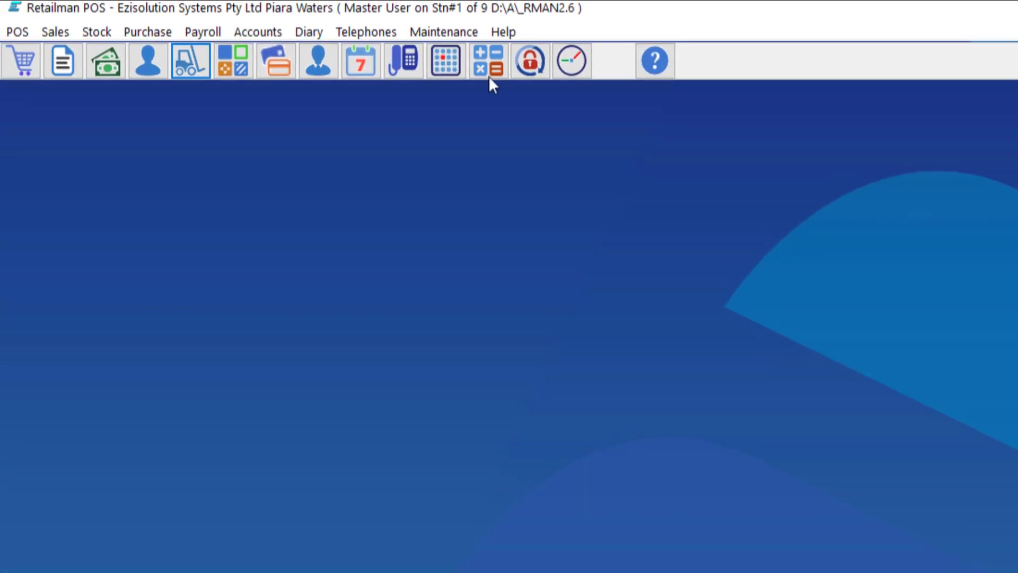
Show the Stock Specials list in Stock Group Maintenance and select Summer Special.
{"action": "left_click", "coordinate": [95, 35]}
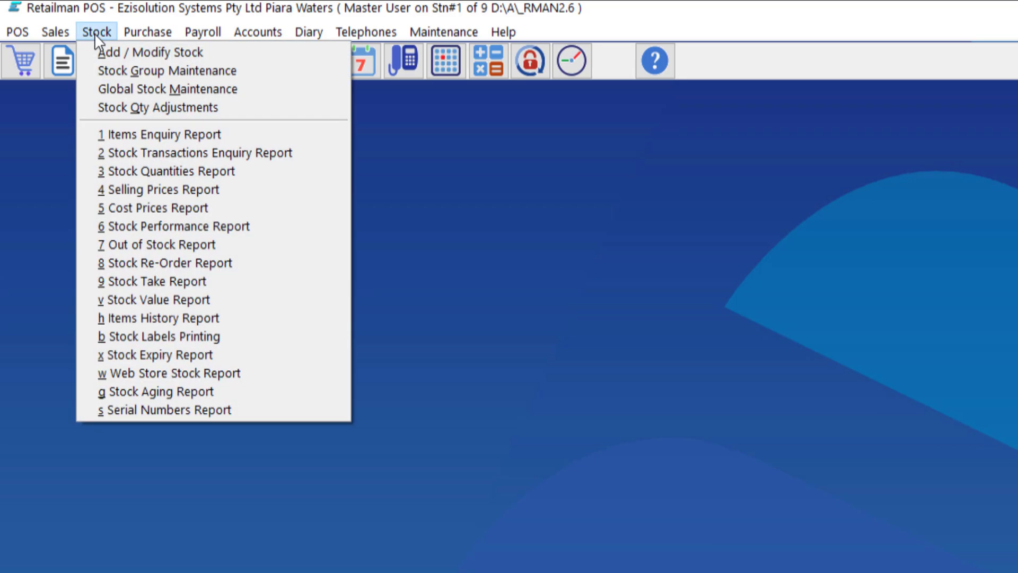
{"action": "key", "text": "Down"}
{"action": "key", "text": "Down"}
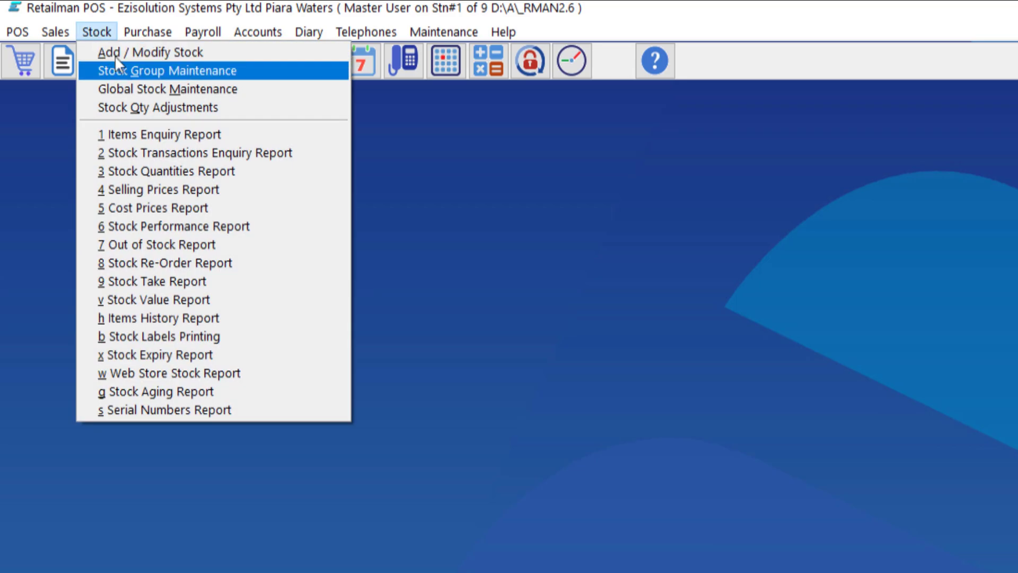
{"action": "left_click", "coordinate": [129, 70]}
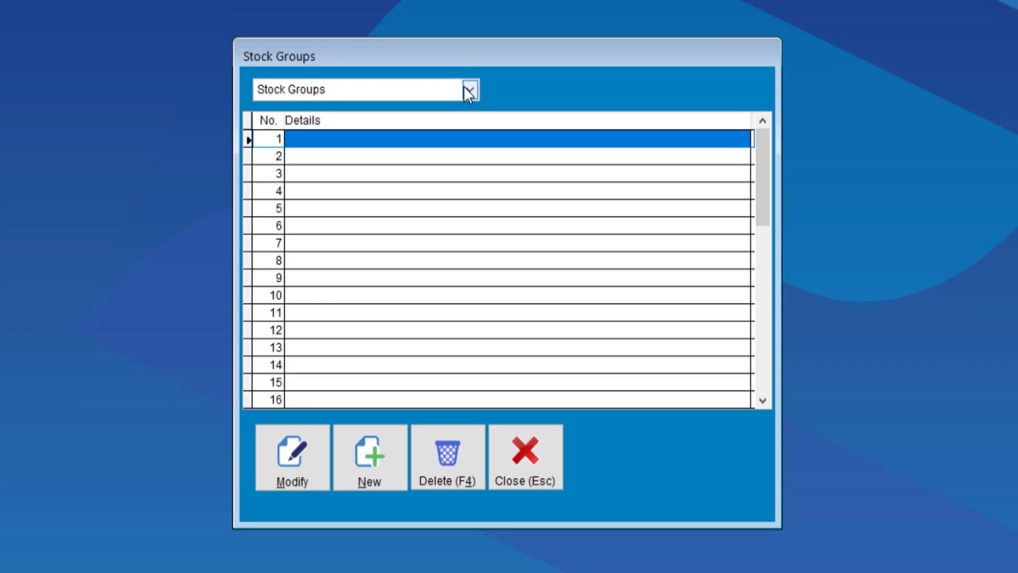
{"action": "left_click", "coordinate": [470, 90]}
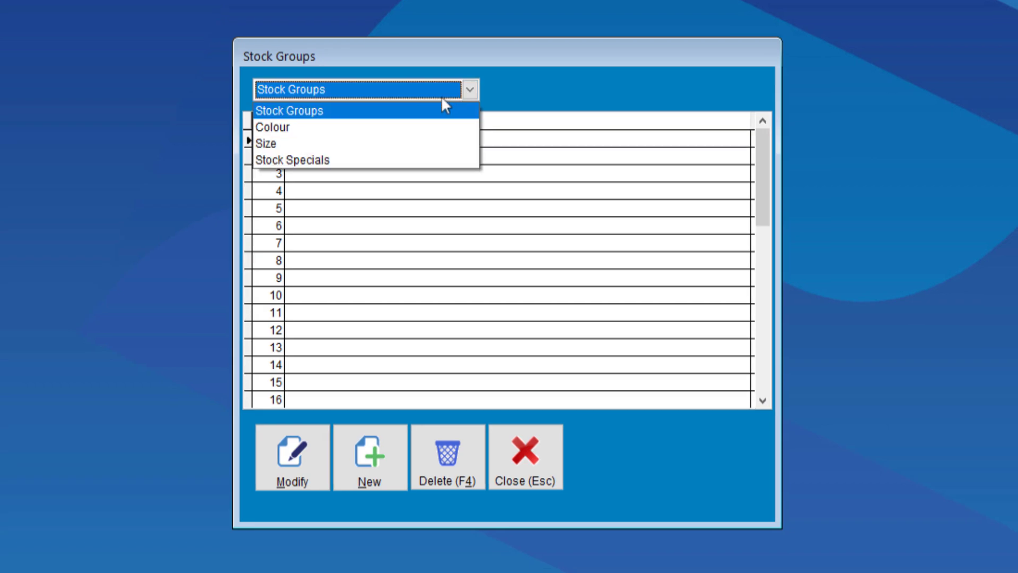
{"action": "left_click", "coordinate": [308, 160]}
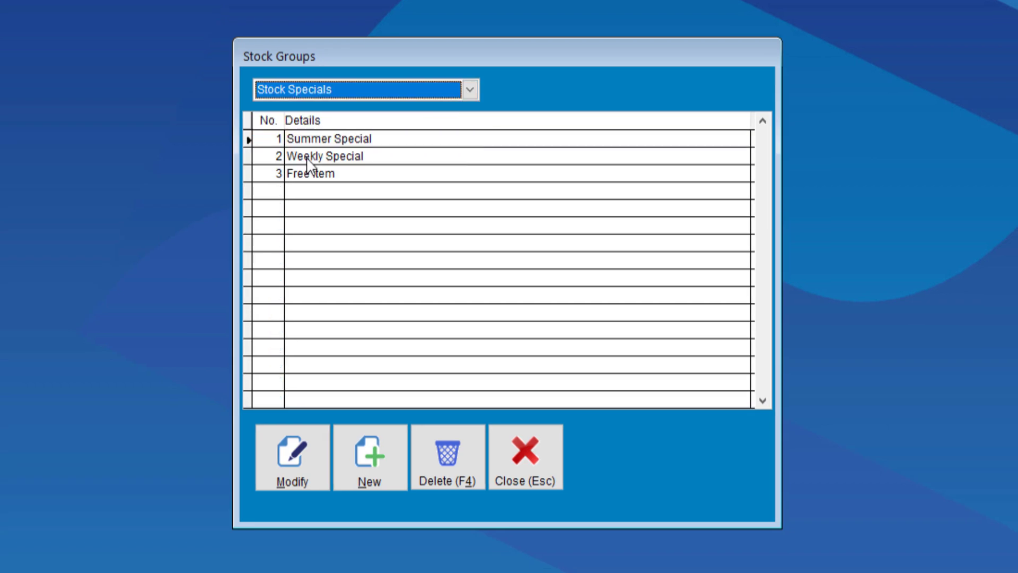
{"action": "left_click", "coordinate": [391, 138]}
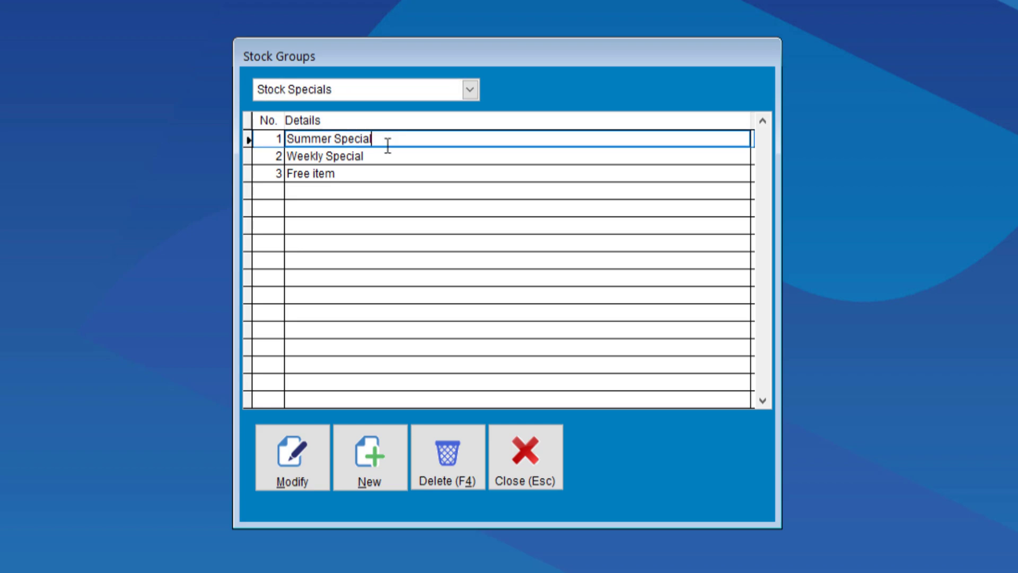
Open Summer Special to check its 3 items at 2.00 over January 2022, closing without changes.
{"action": "left_click", "coordinate": [289, 455]}
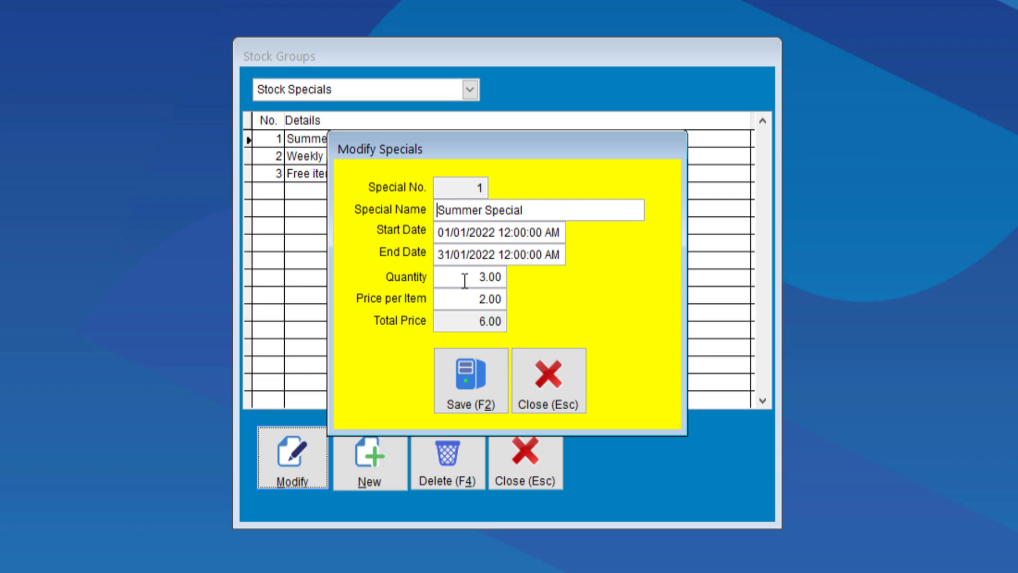
{"action": "left_click", "coordinate": [465, 280]}
{"action": "left_click", "coordinate": [549, 380]}
Search stock for 'large' and assign Large Coffee to the Summer Special, saving its card.
{"action": "key", "text": "Escape"}
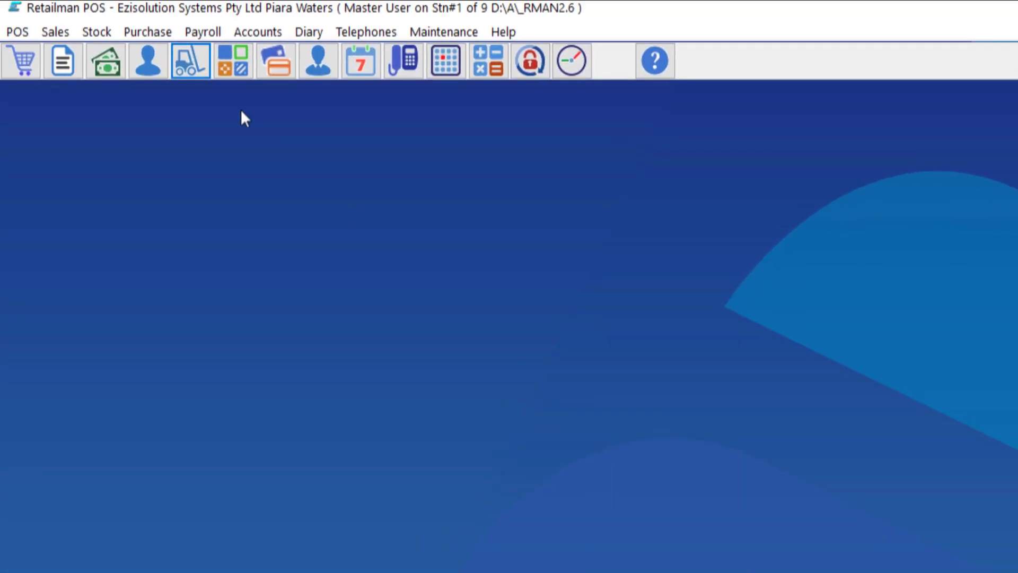
{"action": "left_click", "coordinate": [192, 66]}
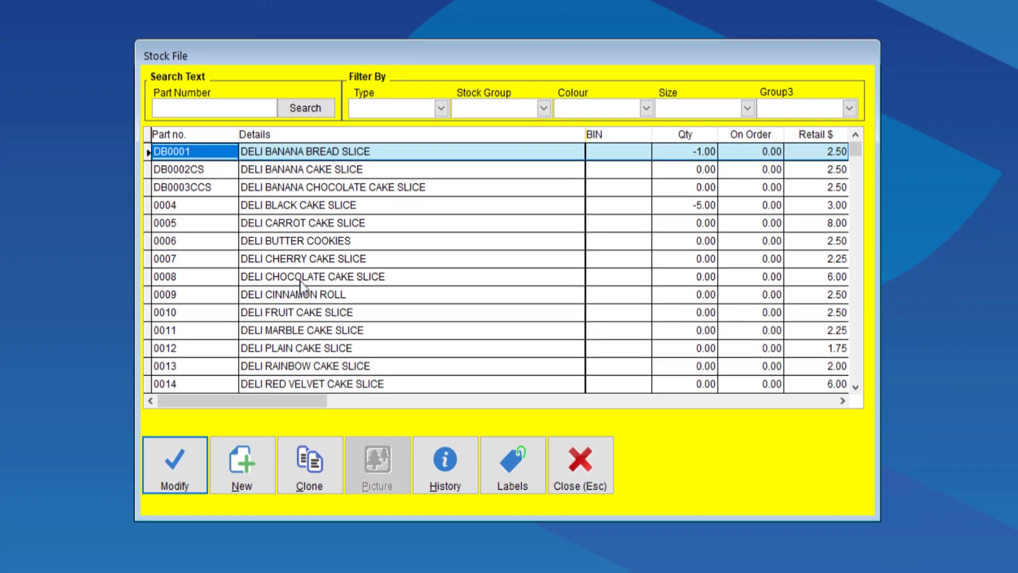
{"action": "left_click", "coordinate": [430, 302]}
{"action": "left_click", "coordinate": [391, 218]}
{"action": "type", "text": "large"}
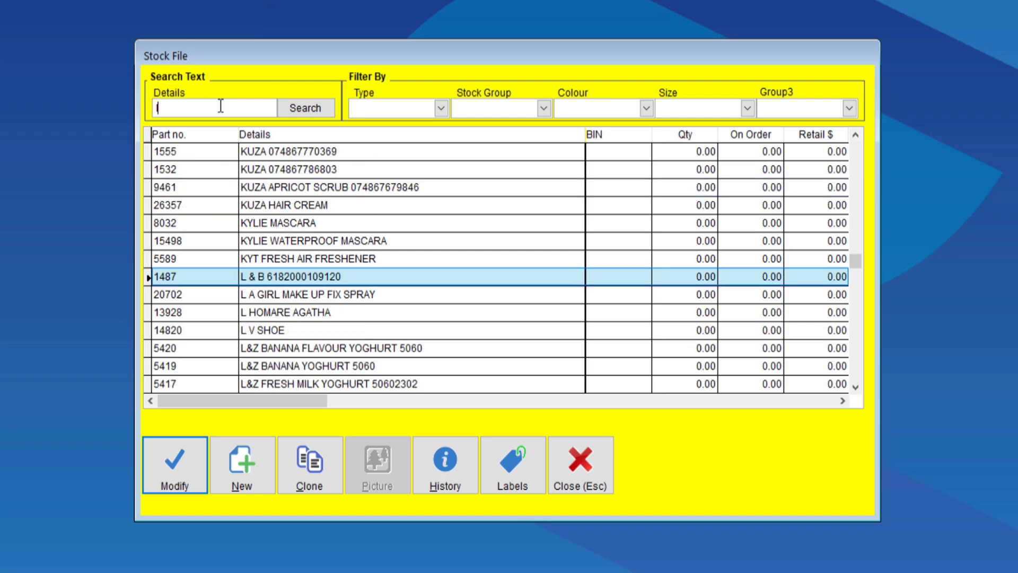
{"action": "left_click", "coordinate": [186, 473]}
{"action": "left_click", "coordinate": [740, 137]}
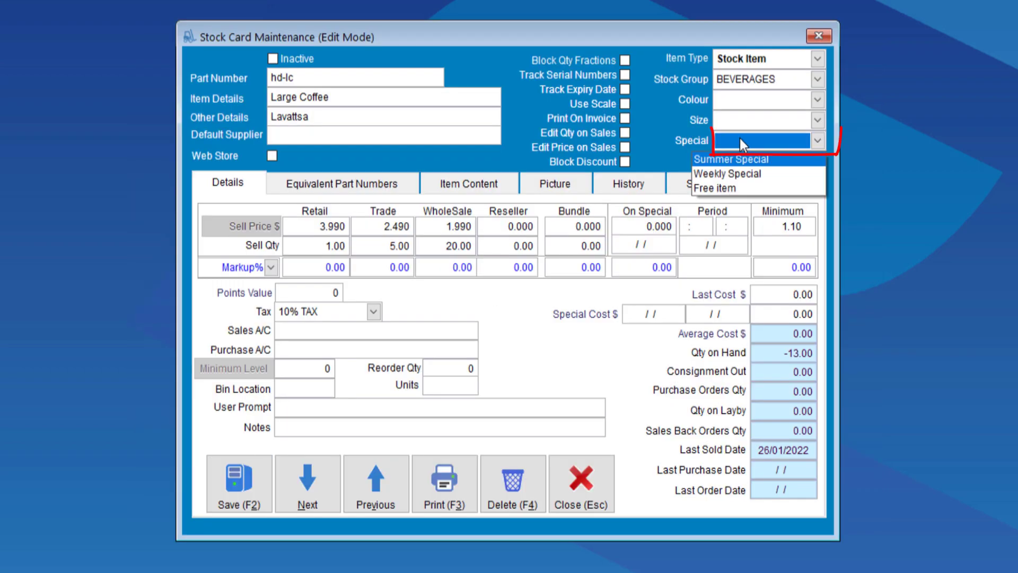
{"action": "left_click", "coordinate": [729, 164]}
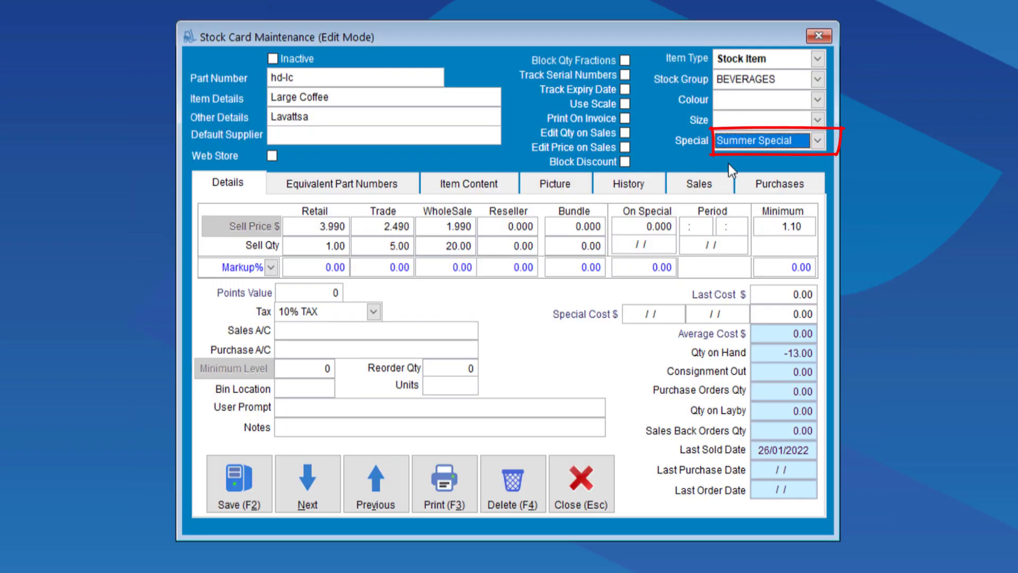
{"action": "left_click", "coordinate": [233, 485]}
Assign Small Coffee to the Summer Special and save its card.
{"action": "left_click", "coordinate": [234, 296]}
{"action": "left_click", "coordinate": [186, 474]}
{"action": "left_click", "coordinate": [745, 140]}
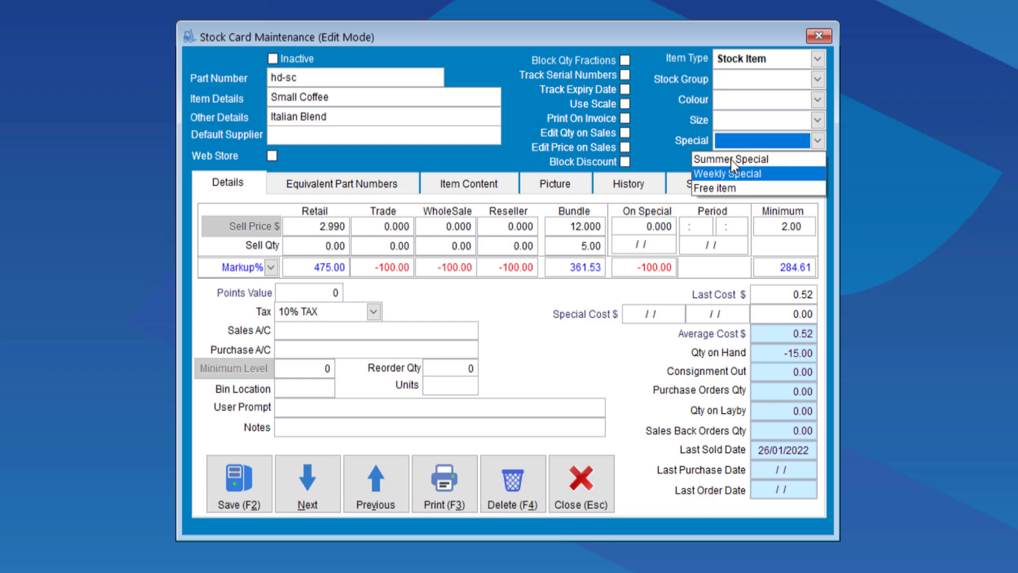
{"action": "left_click", "coordinate": [730, 159]}
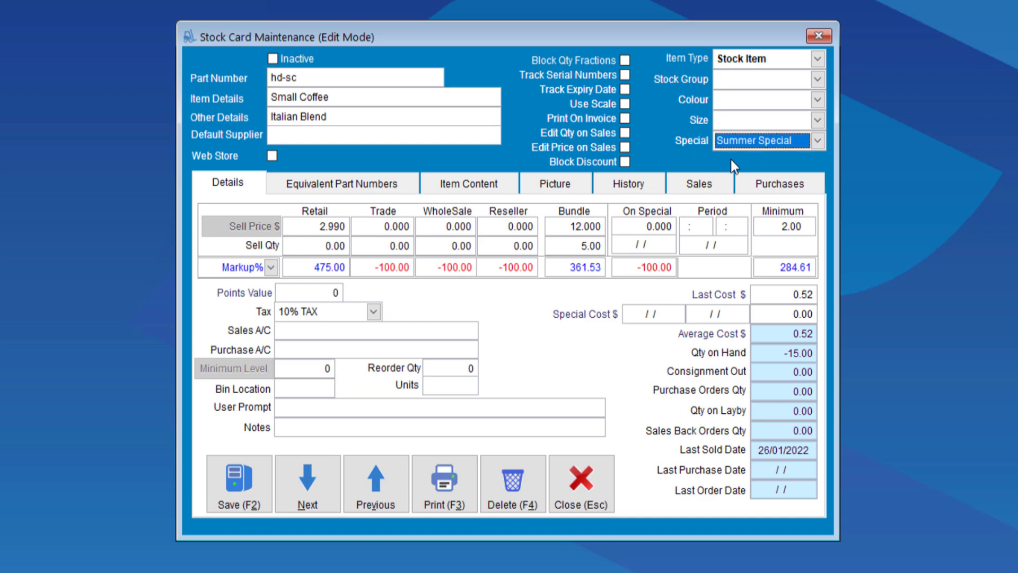
{"action": "left_click", "coordinate": [237, 492]}
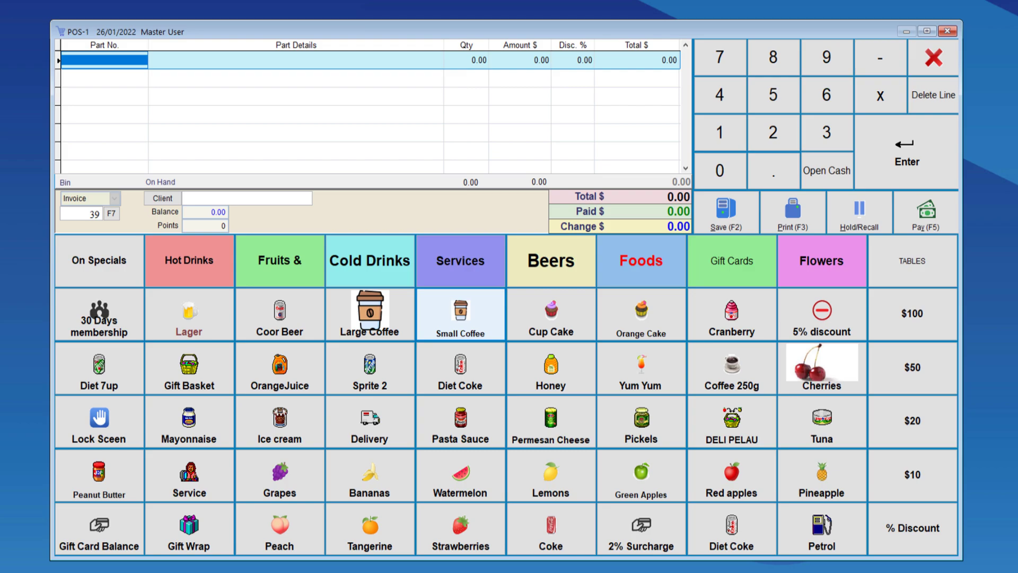
Ring up 2 Large Coffees and a Small Coffee at the Summer Special's 2.00 each, then abort the sale.
{"action": "left_click", "coordinate": [768, 131]}
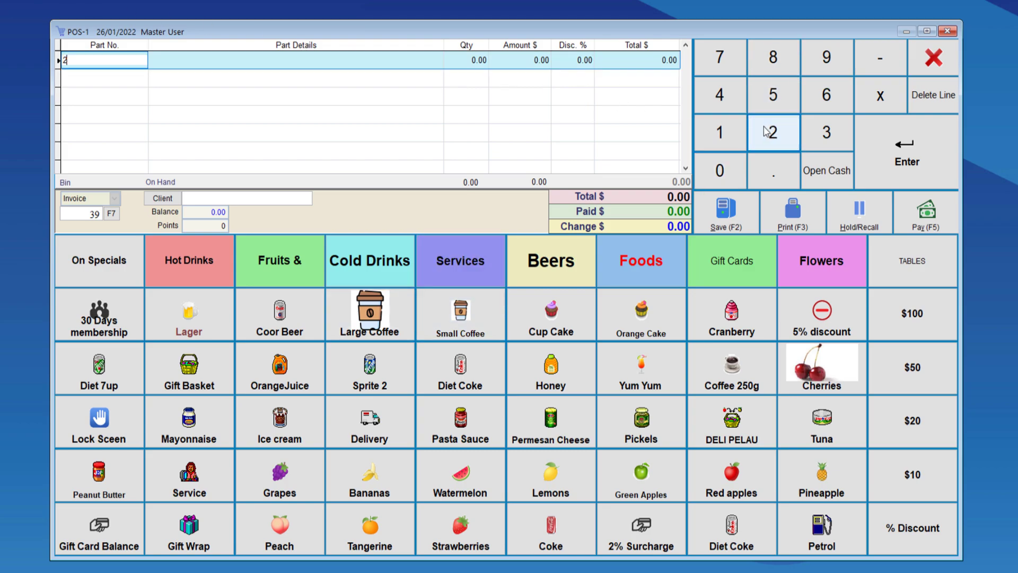
{"action": "left_click", "coordinate": [392, 316]}
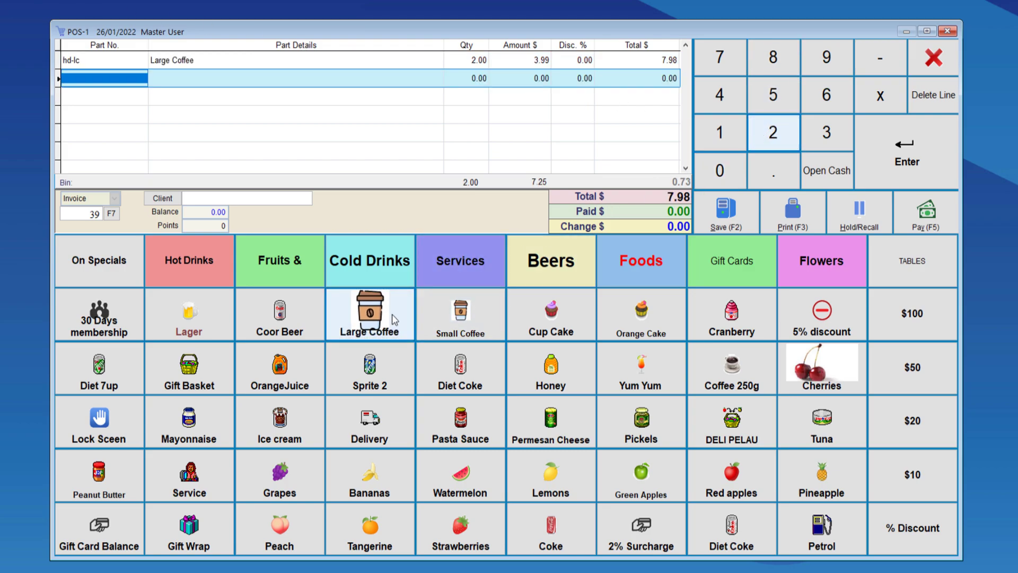
{"action": "left_click", "coordinate": [520, 60]}
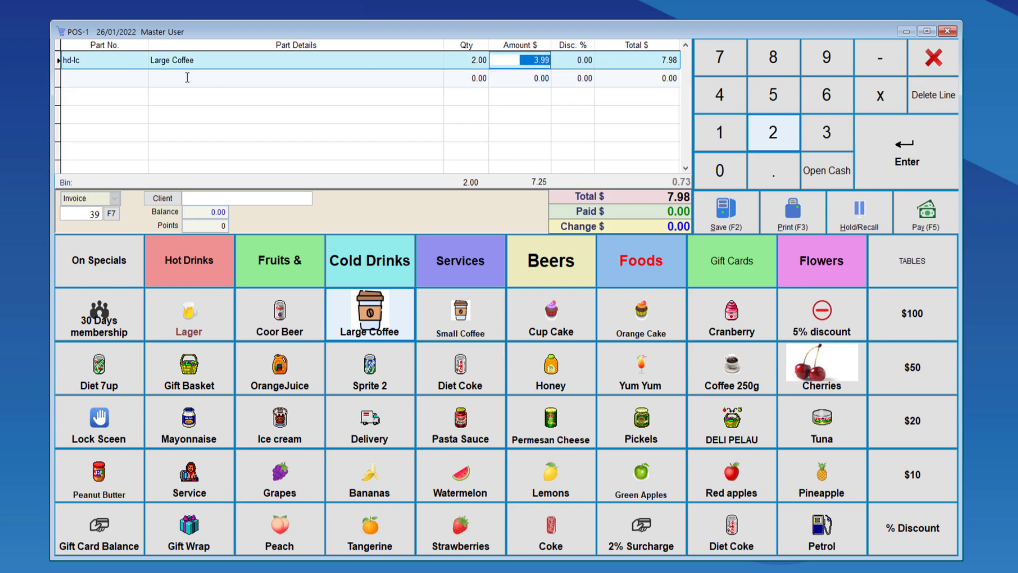
{"action": "left_click", "coordinate": [92, 83]}
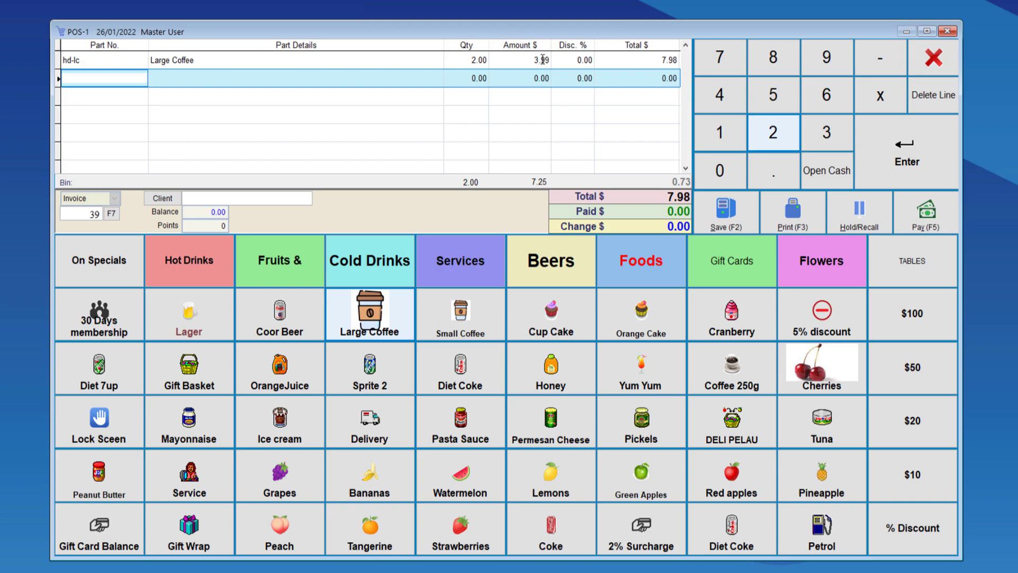
{"action": "left_click", "coordinate": [454, 318]}
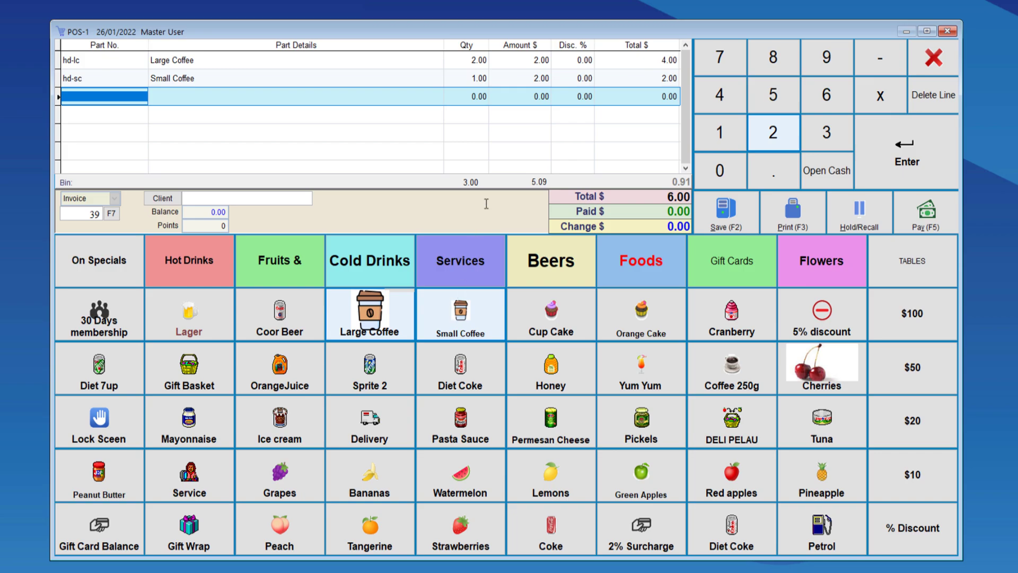
{"action": "left_click", "coordinate": [529, 61]}
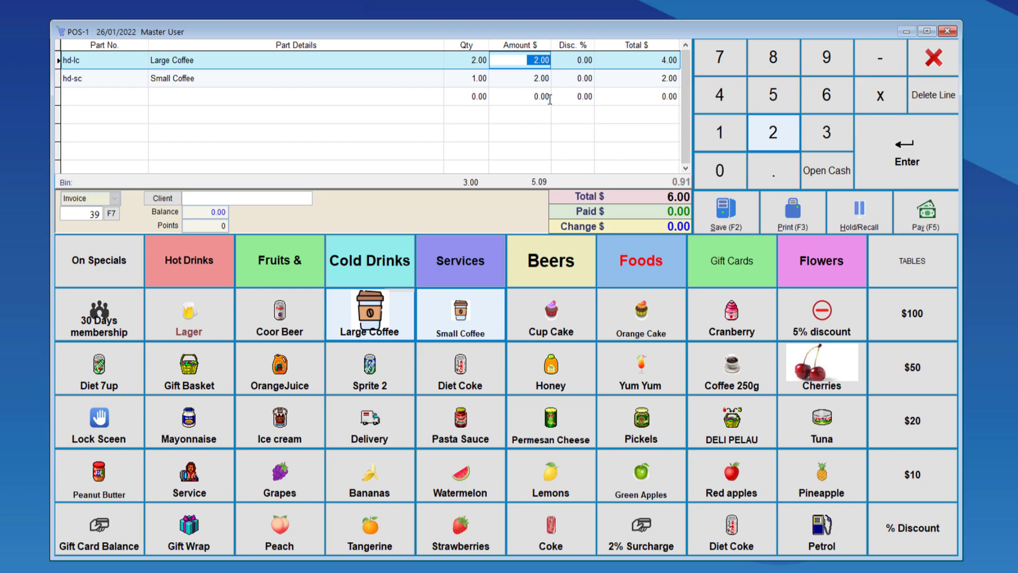
{"action": "left_click", "coordinate": [923, 73]}
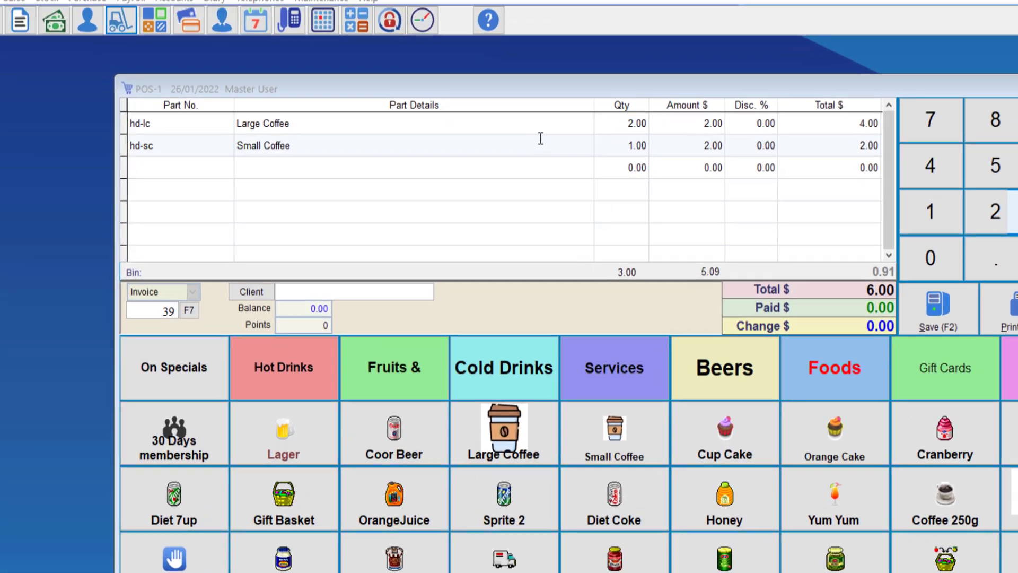
Open the Summer Special for editing from Stock Group Maintenance's Stock Specials list.
{"action": "left_click", "coordinate": [88, 28]}
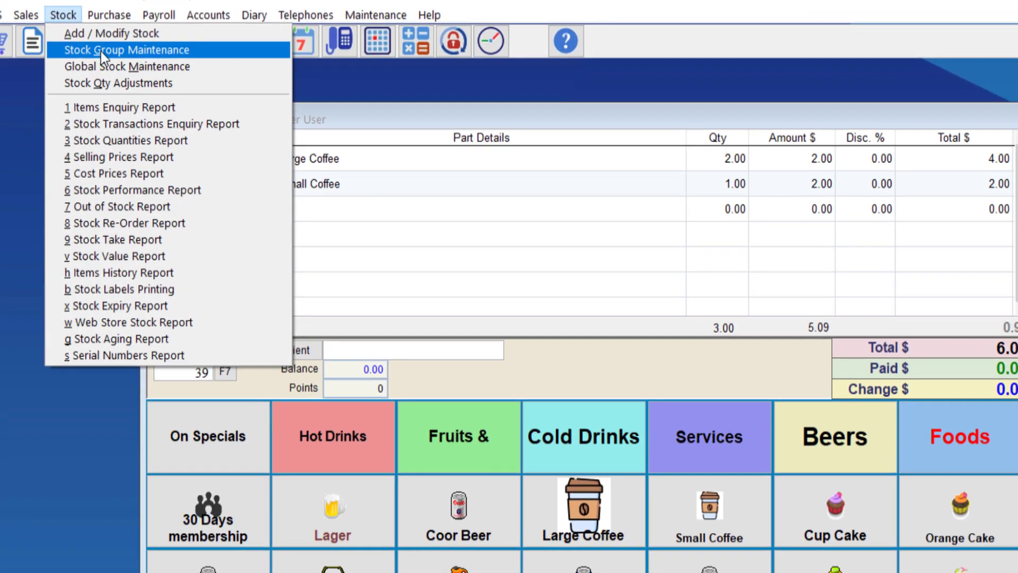
{"action": "left_click", "coordinate": [92, 47]}
{"action": "left_click", "coordinate": [313, 126]}
{"action": "left_click", "coordinate": [313, 140]}
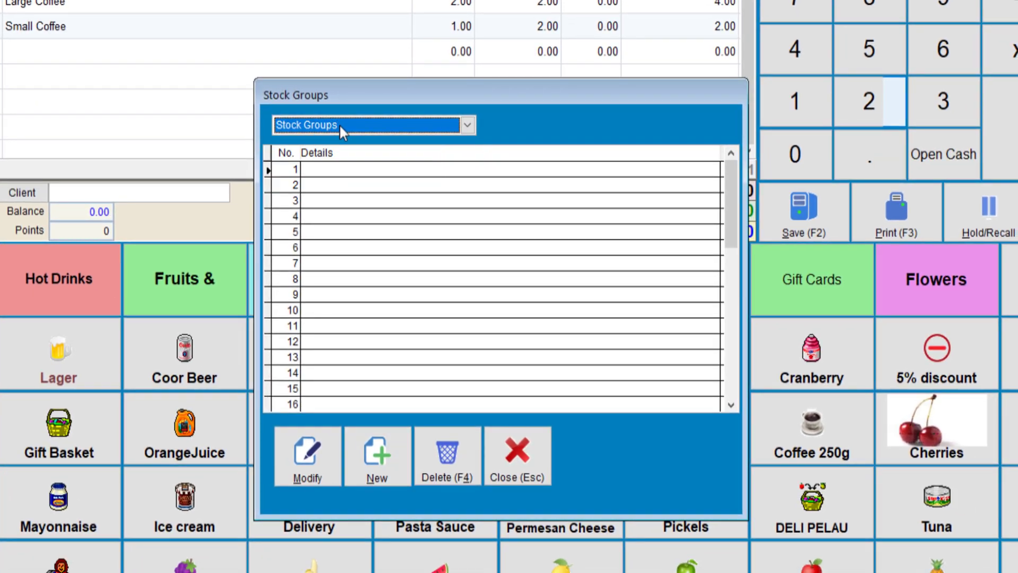
{"action": "left_click", "coordinate": [341, 126]}
{"action": "left_click", "coordinate": [309, 189]}
{"action": "left_click", "coordinate": [308, 456]}
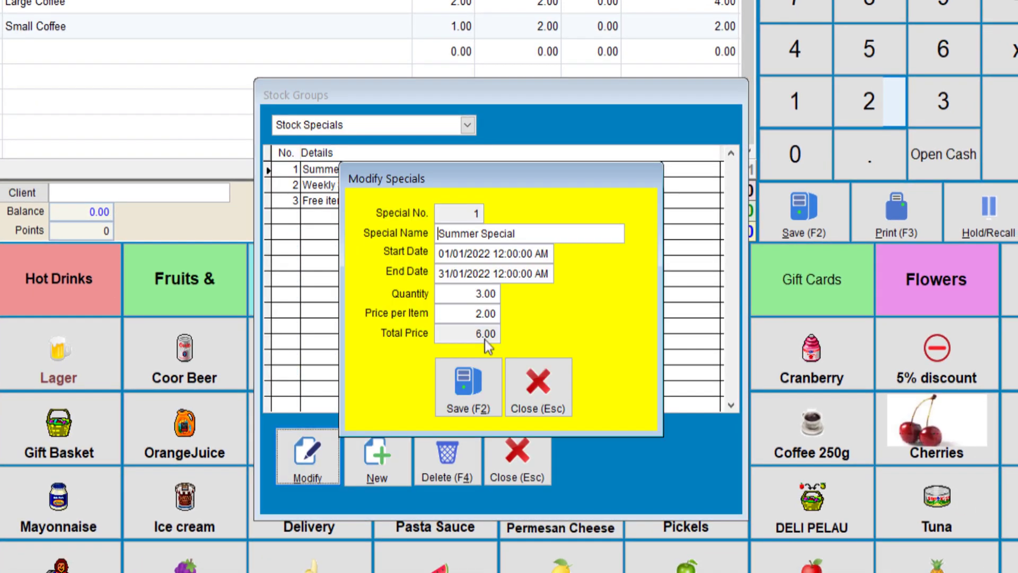
Set the start time to 05:00 PM and end time to 06:00 PM, then close both dialogs.
{"action": "left_click", "coordinate": [495, 256]}
{"action": "type", "text": "7"}
{"action": "type", "text": "p"}
{"action": "left_click", "coordinate": [505, 253]}
{"action": "type", "text": "05"}
{"action": "left_click", "coordinate": [501, 274]}
{"action": "type", "text": "06"}
{"action": "left_click", "coordinate": [541, 273]}
{"action": "type", "text": "P"}
{"action": "key", "text": "Tab"}
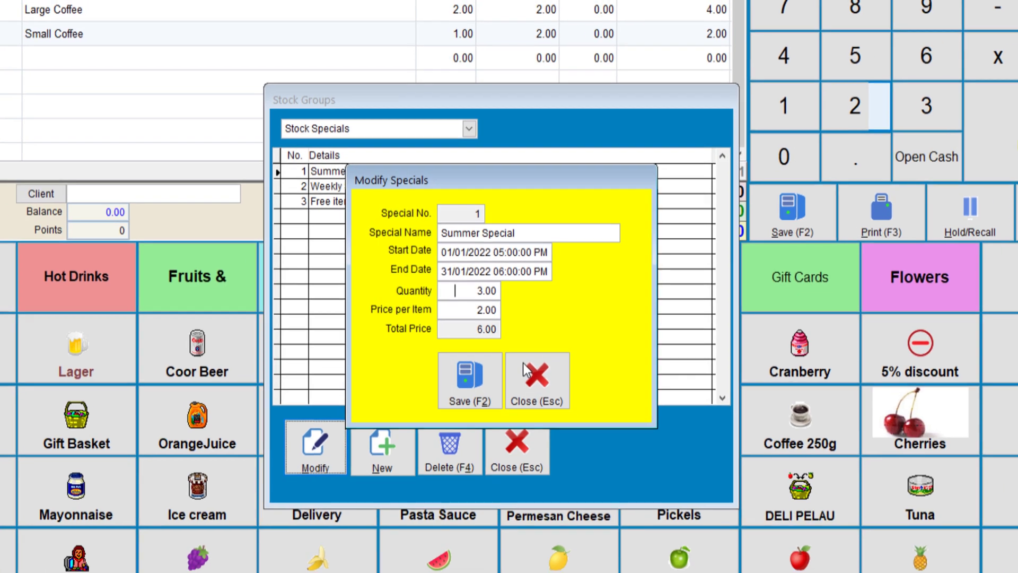
{"action": "left_click", "coordinate": [525, 368]}
{"action": "left_click", "coordinate": [517, 451]}
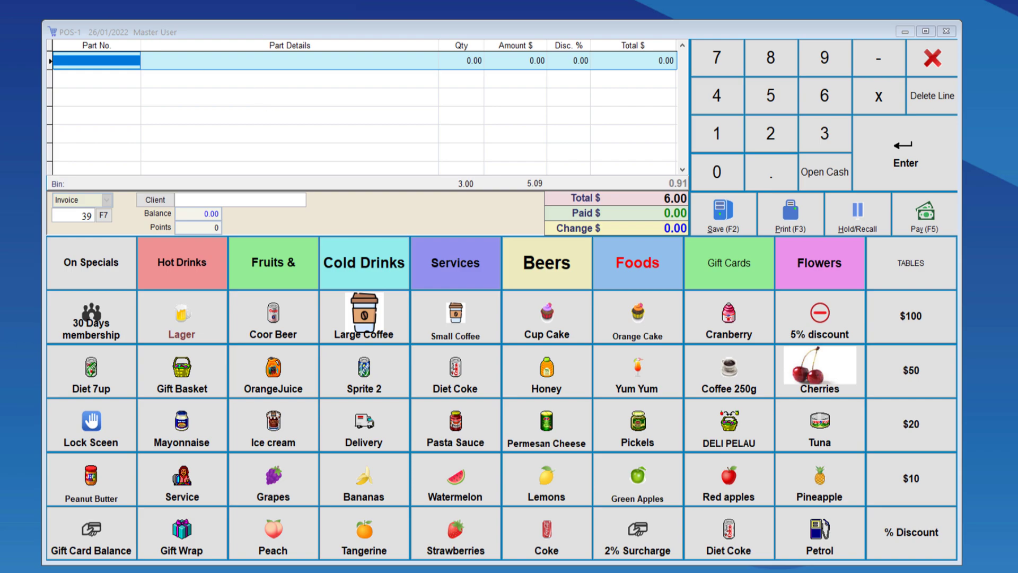
Edit stock item 0011 (Deli Marble Cake Slice) and enter an On Special price of 2.00.
{"action": "key", "text": "Return"}
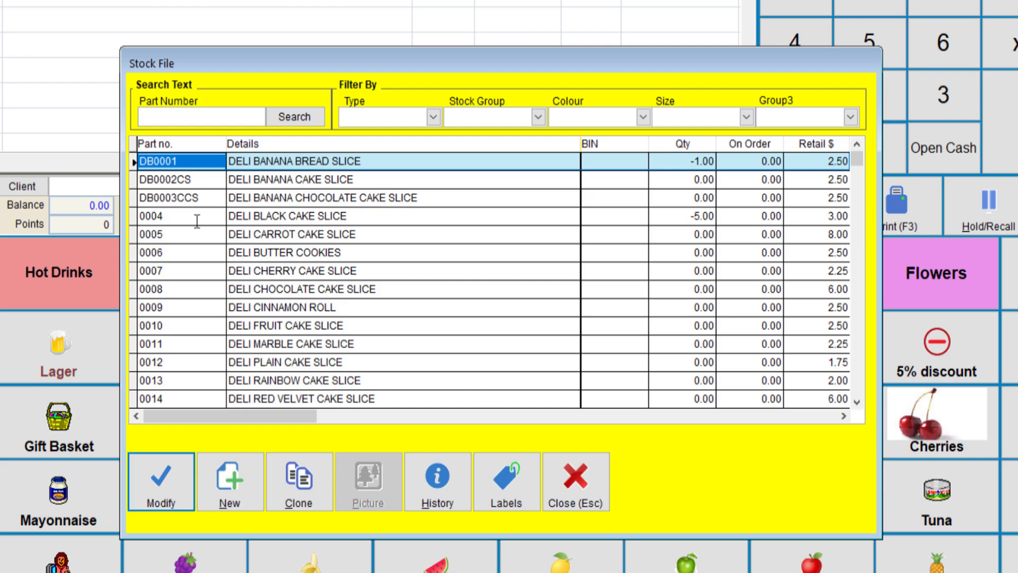
{"action": "left_click", "coordinate": [182, 344]}
{"action": "key", "text": "Return"}
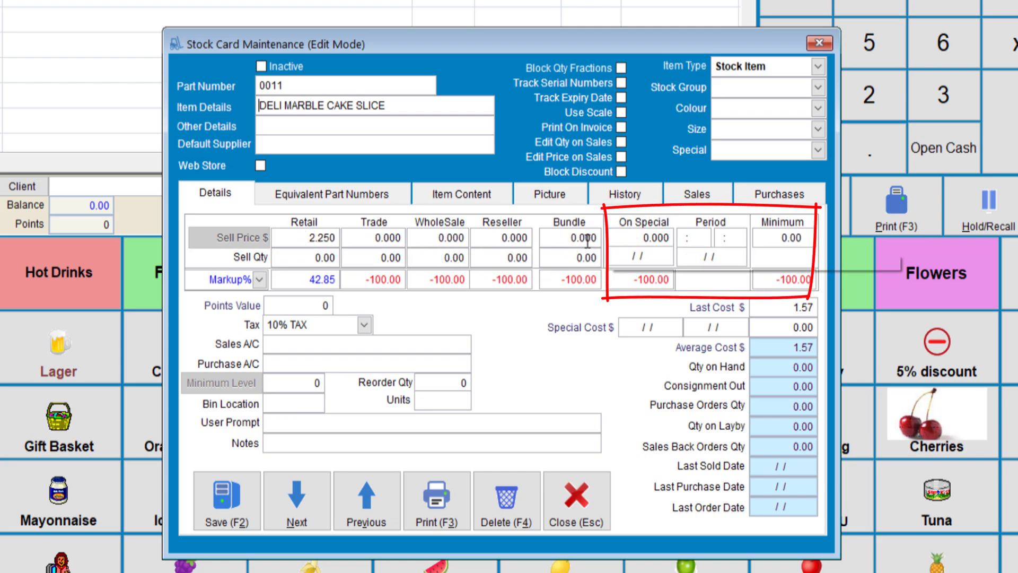
{"action": "left_click", "coordinate": [625, 238]}
{"action": "type", "text": "2"}
{"action": "key", "text": "Tab"}
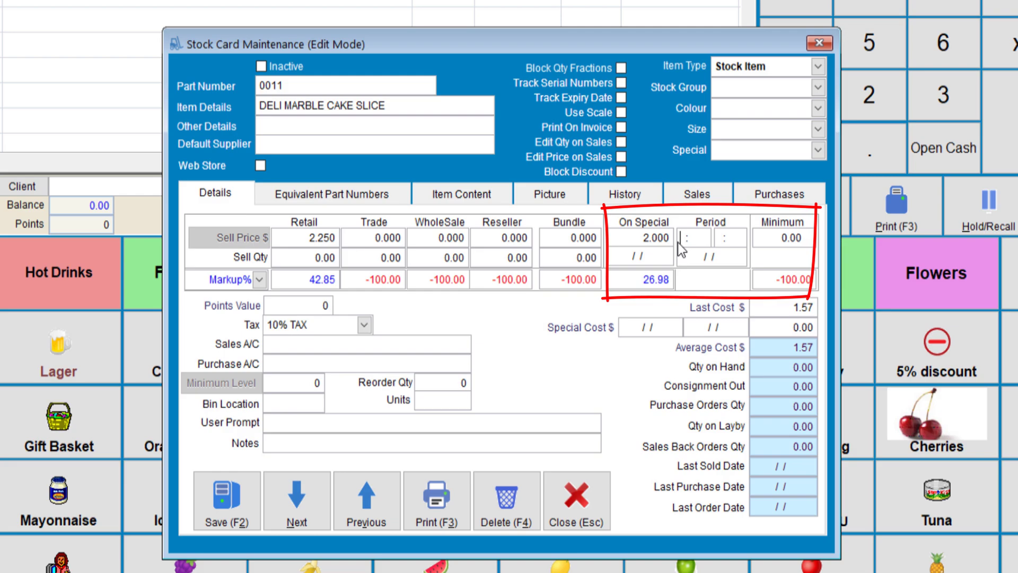
Set the special period to 00:00–23:59 from 01/01/2022 to 31/01/2022.
{"action": "type", "text": "1"}
{"action": "key", "text": "BackSpace"}
{"action": "type", "text": "00002300"}
{"action": "key", "text": "shift+Tab"}
{"action": "key", "text": "Left"}
{"action": "type", "text": "5901"}
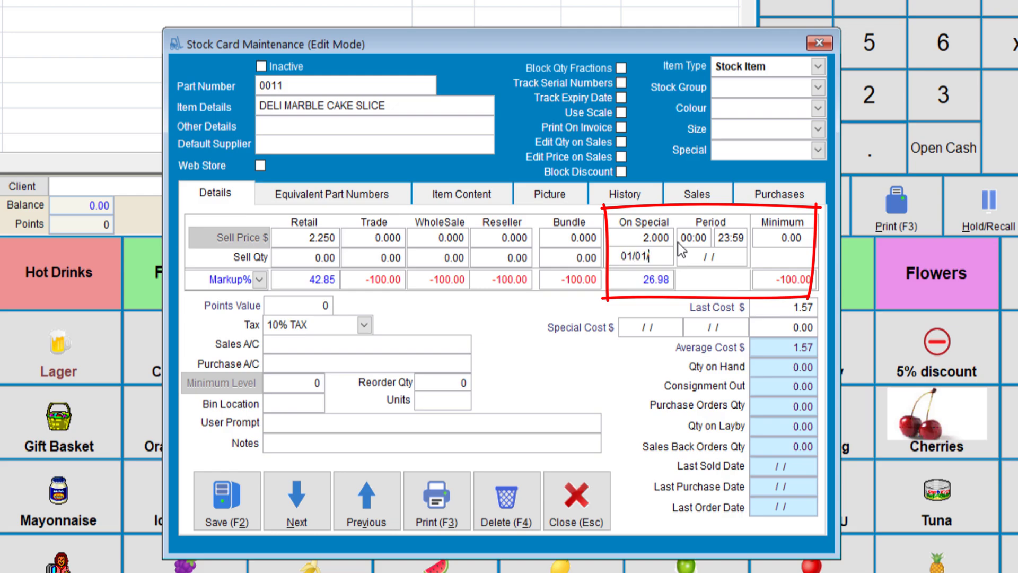
{"action": "type", "text": "012022"}
{"action": "type", "text": "0"}
{"action": "type", "text": "1012022"}
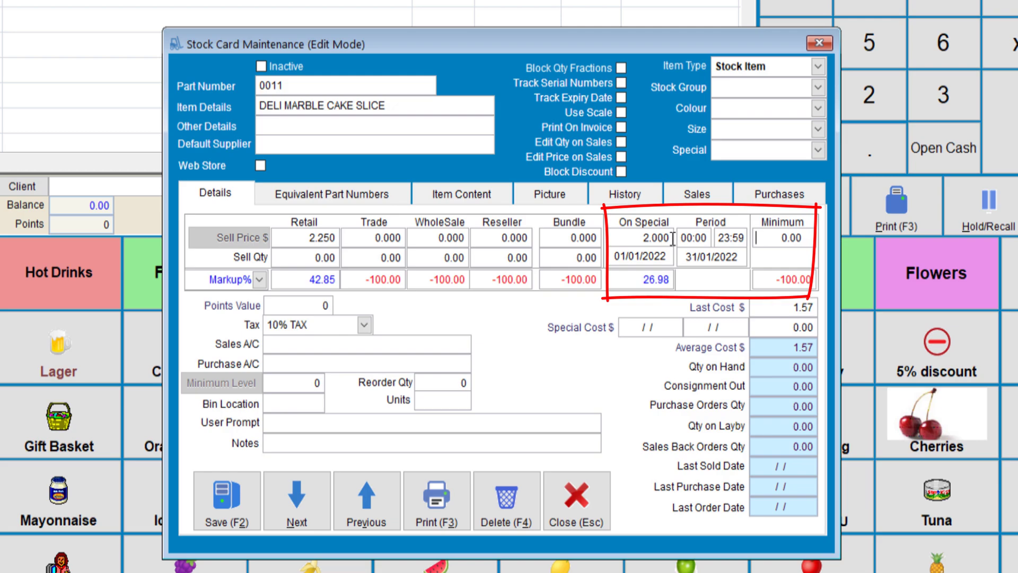
Set the minimum price to 1.95 and save item 0011.
{"action": "double_click", "coordinate": [806, 237]}
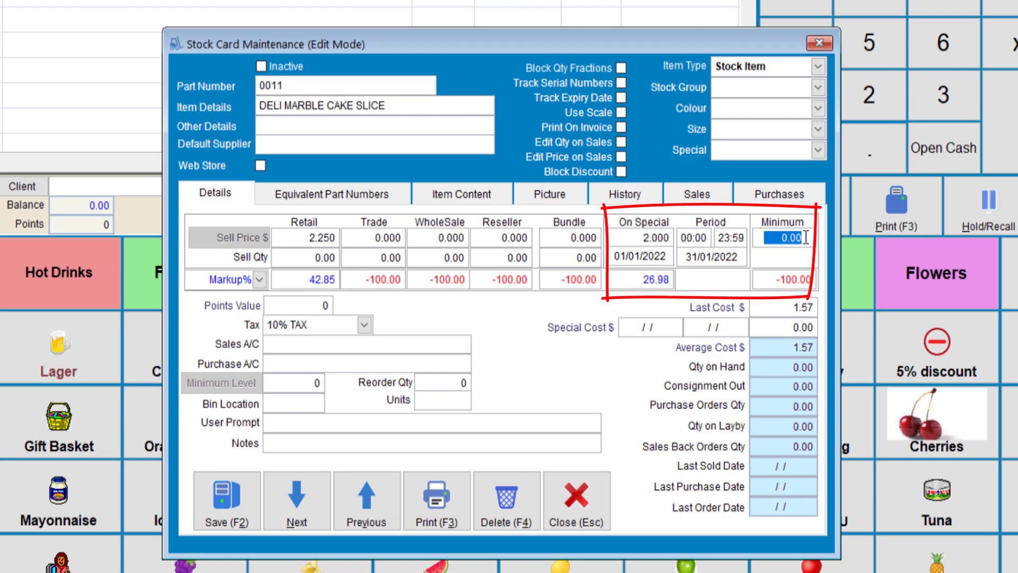
{"action": "type", "text": "1.95"}
{"action": "key", "text": "Tab"}
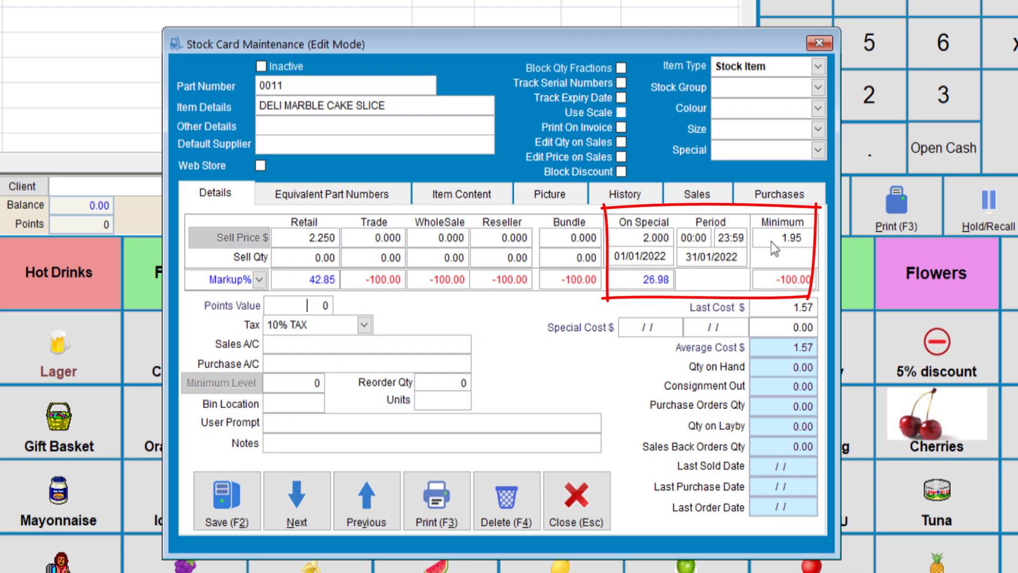
{"action": "left_click", "coordinate": [229, 517]}
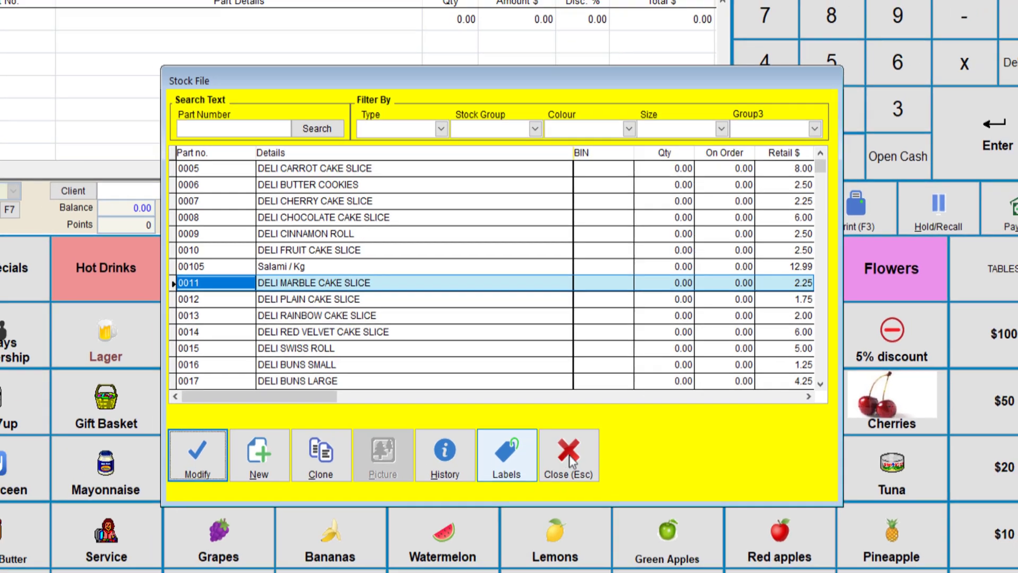
Add item 0011 to a sale at 1.50 and confirm the below-minimum price warning.
{"action": "left_click", "coordinate": [576, 482]}
{"action": "left_click", "coordinate": [90, 65]}
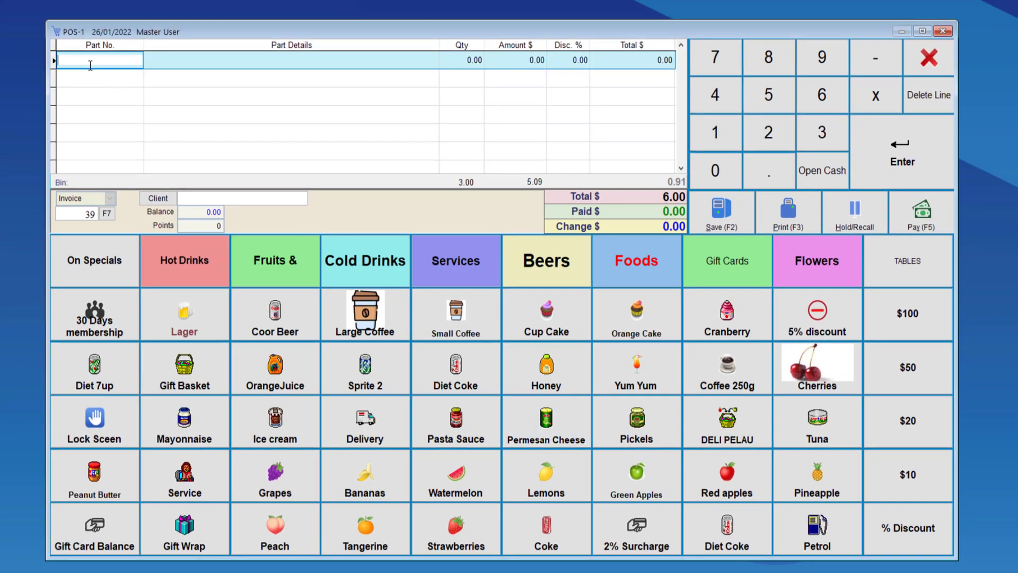
{"action": "type", "text": "0011"}
{"action": "key", "text": "Return"}
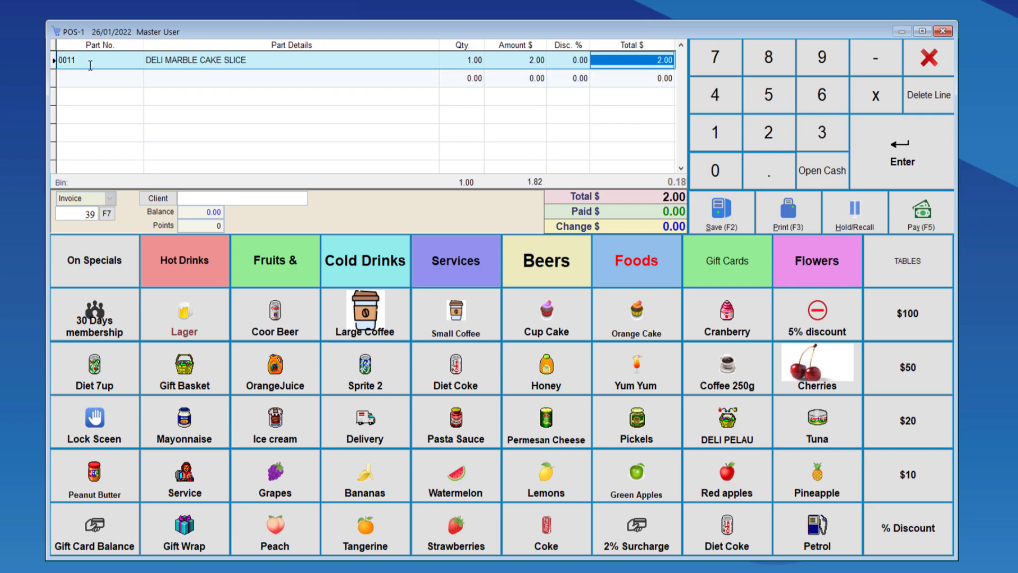
{"action": "left_click", "coordinate": [541, 60]}
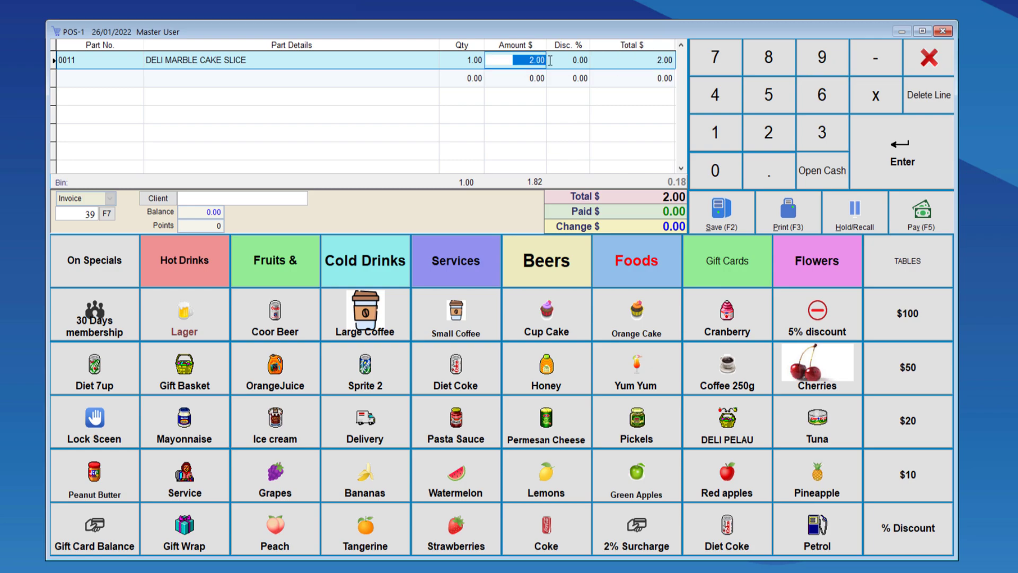
{"action": "type", "text": "1.50"}
{"action": "key", "text": "Return"}
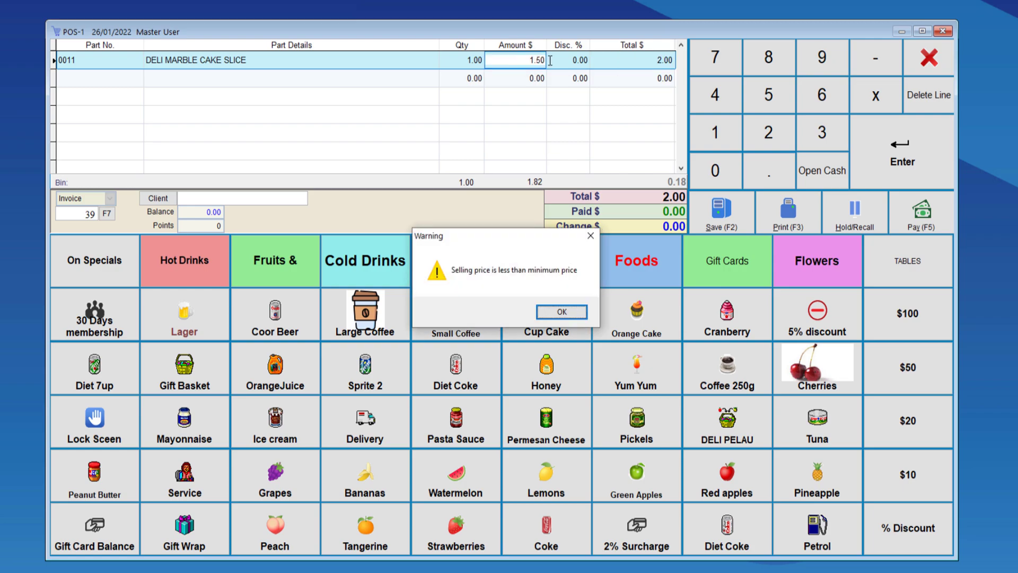
{"action": "key", "text": "Return"}
{"action": "key", "text": "Return"}
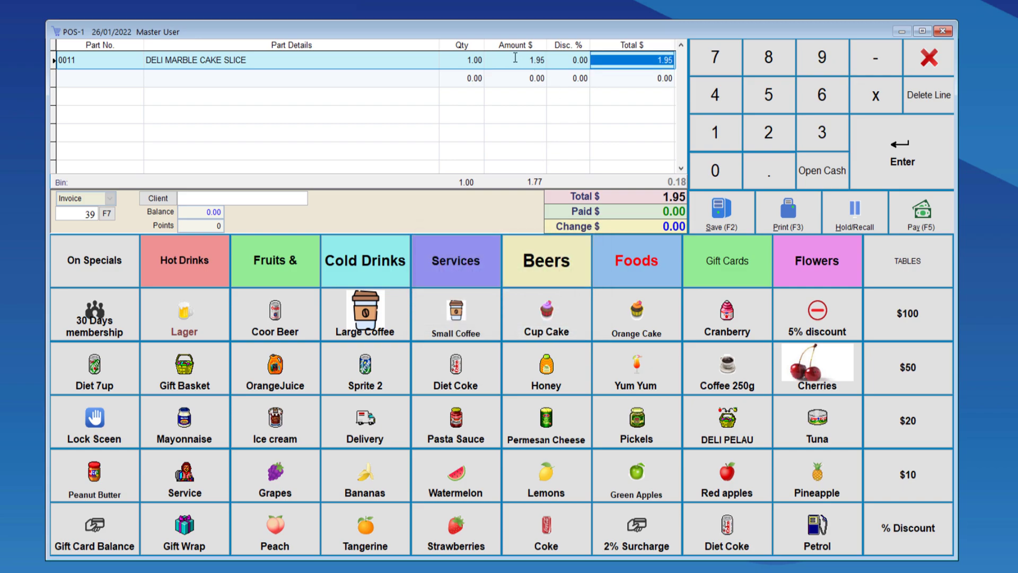
Reprice the line to 2.00 with quantity 3 ($6.00), then abort the test sale.
{"action": "left_click", "coordinate": [515, 58]}
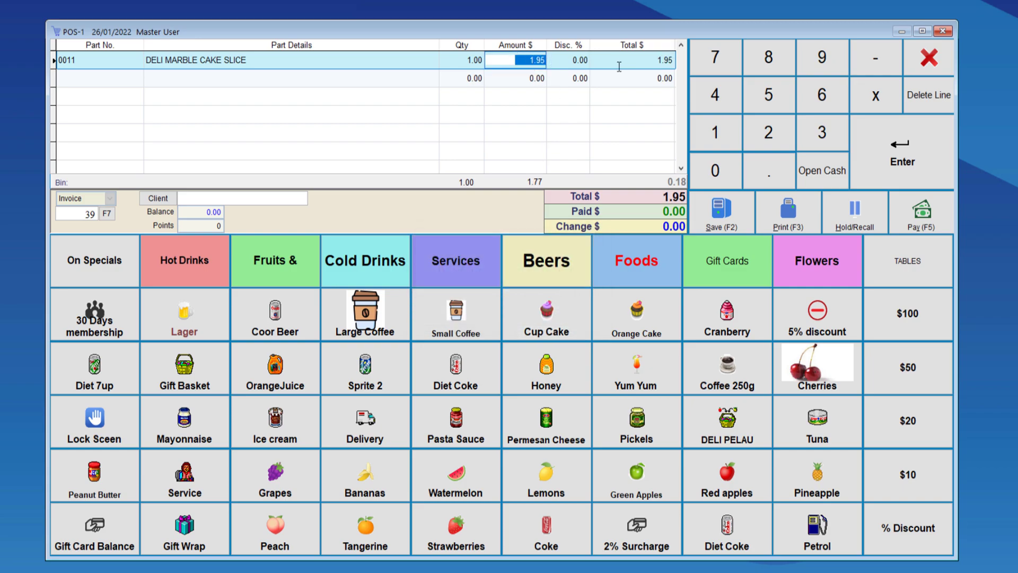
{"action": "type", "text": "2"}
{"action": "key", "text": "Return"}
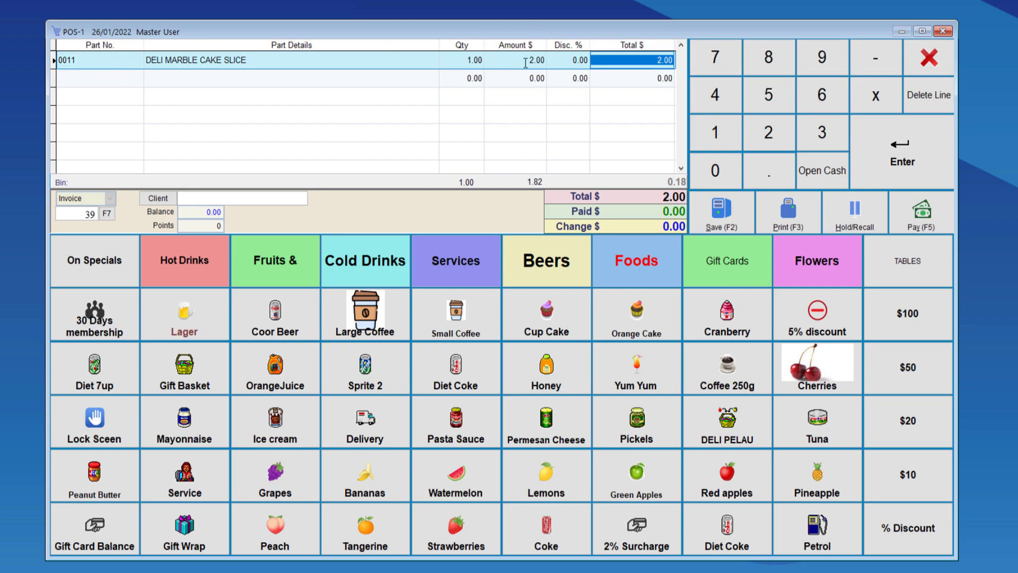
{"action": "left_click", "coordinate": [482, 58]}
{"action": "type", "text": "3"}
{"action": "key", "text": "Return"}
{"action": "key", "text": "Return"}
{"action": "left_click", "coordinate": [929, 57]}
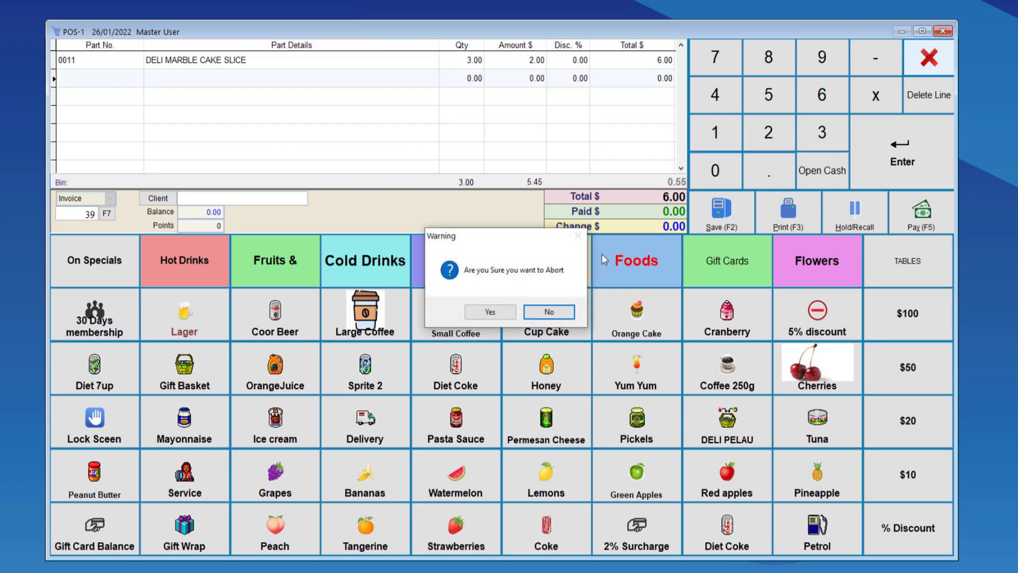
{"action": "left_click", "coordinate": [490, 311]}
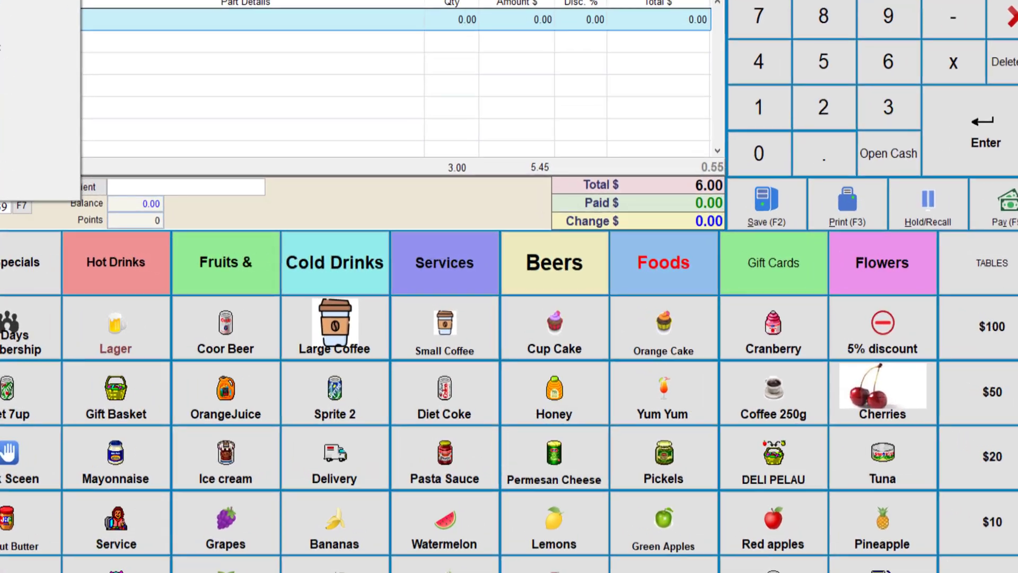
Change Deli Marble Cake Slice's special end time from 23:59 to 16:00 and save.
{"action": "left_click", "coordinate": [222, 328]}
{"action": "left_click", "coordinate": [197, 440]}
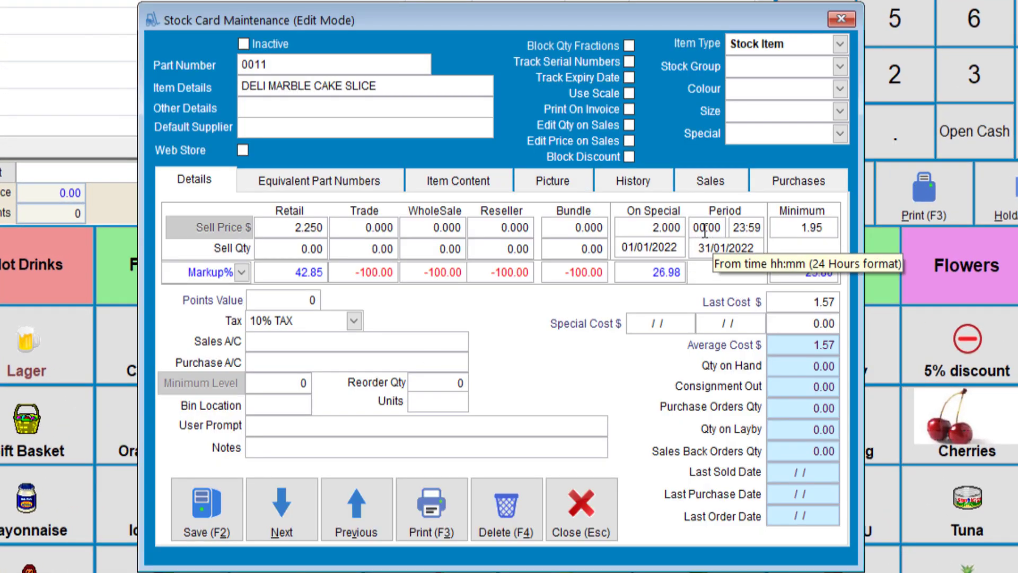
{"action": "left_click", "coordinate": [743, 224]}
{"action": "type", "text": "1600"}
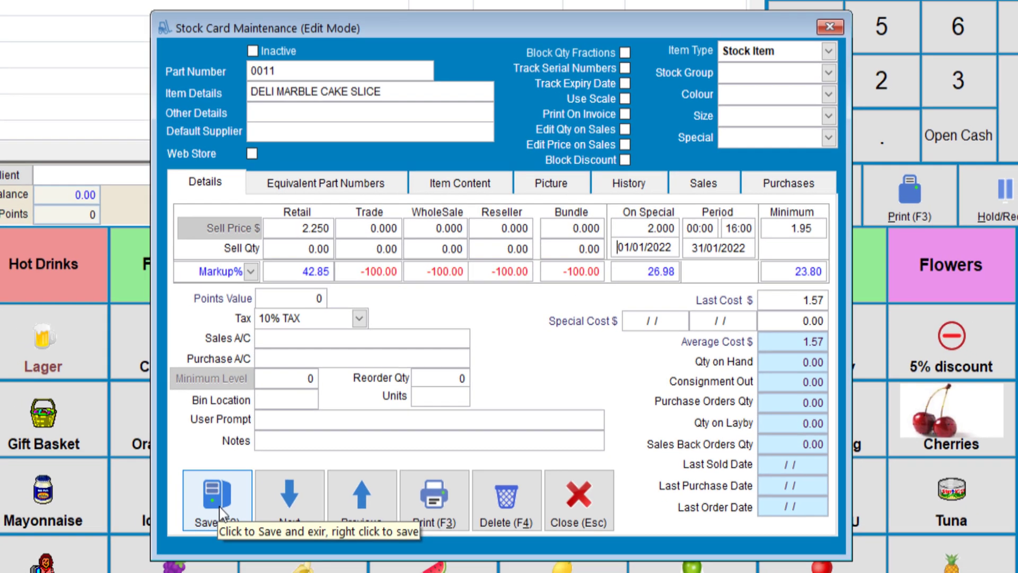
{"action": "left_click", "coordinate": [207, 509]}
Ring up one Deli Marble Cake Slice (0011) on invoice 39 at 2.25.
{"action": "key", "text": "Escape"}
{"action": "type", "text": "0011"}
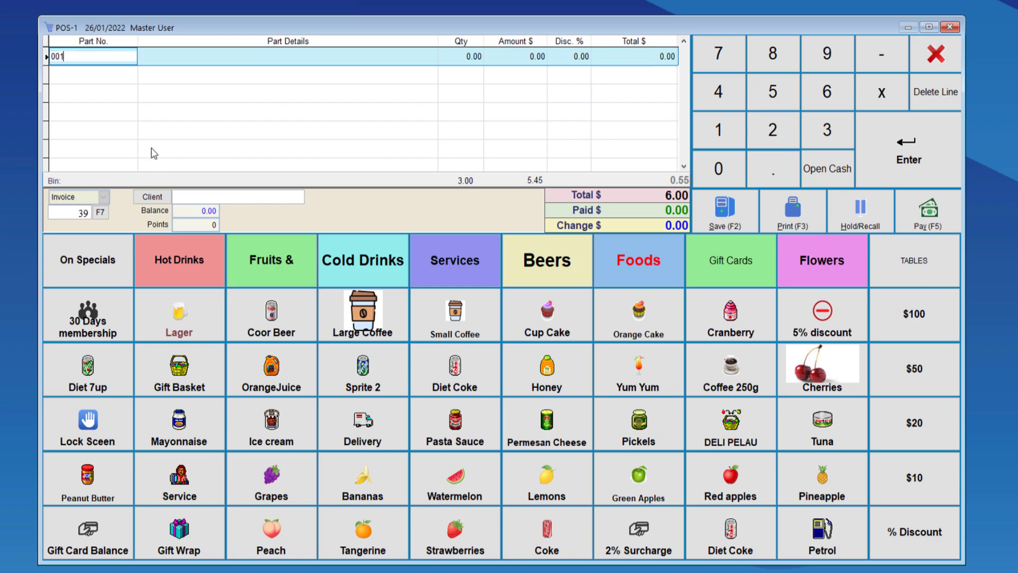
{"action": "key", "text": "Return"}
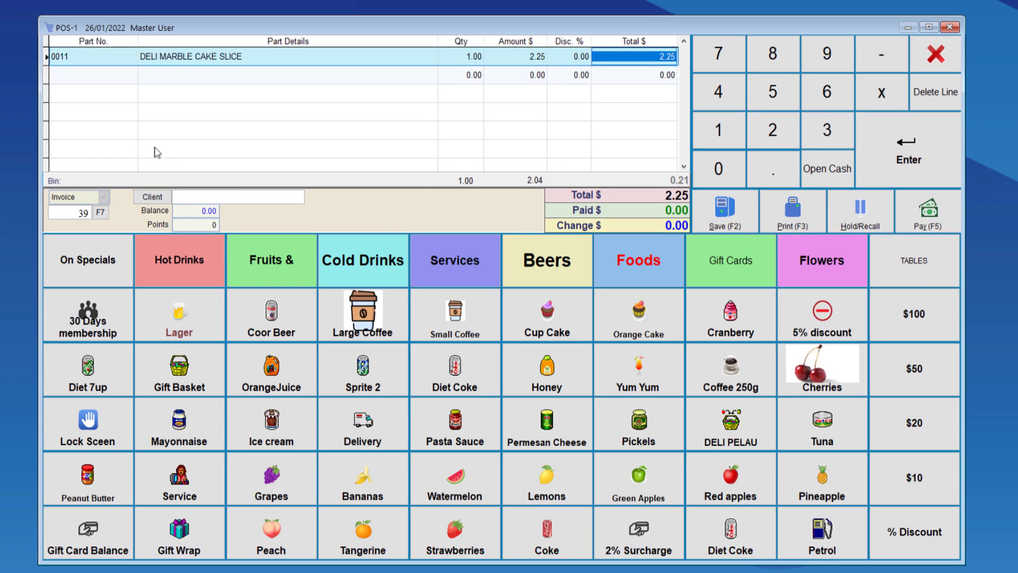